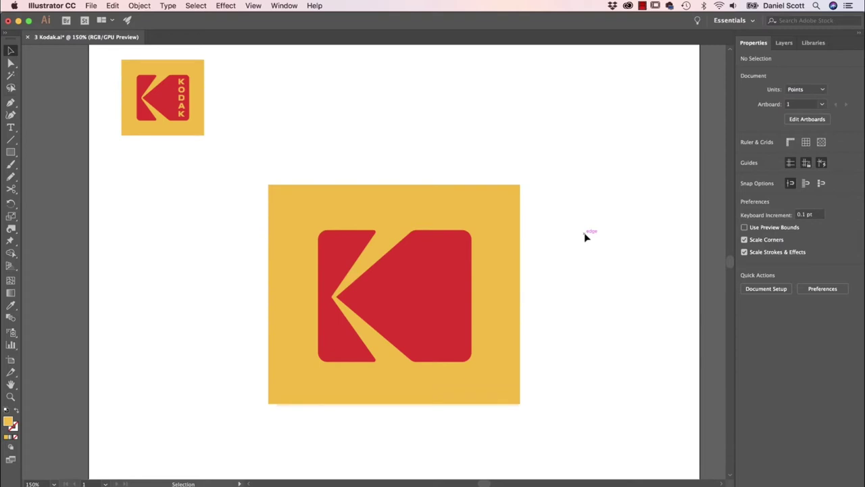
- Close the finished Kodak.ai document to get back to the Start screen's recent files
{"action": "key", "text": "super+w"}
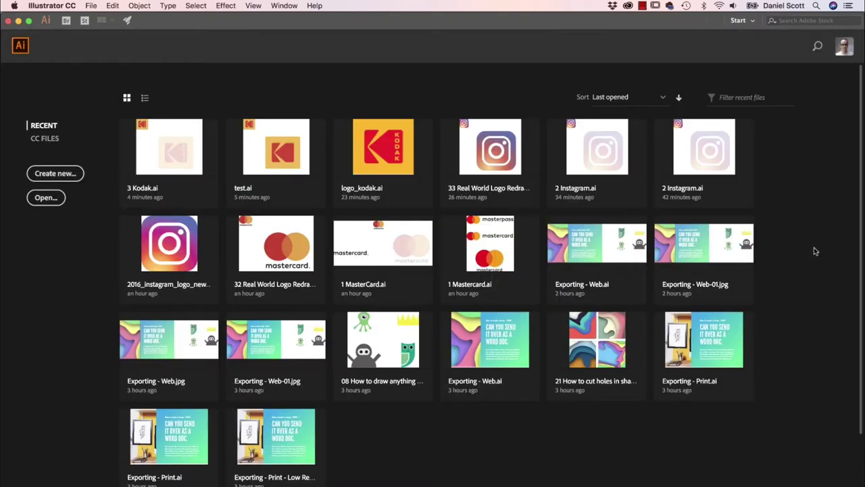
- Open 3 Kodak.ai from the Logo Exercise folder and zoom to 150% on the faded logo
{"action": "left_click", "coordinate": [90, 6]}
{"action": "left_click", "coordinate": [100, 38]}
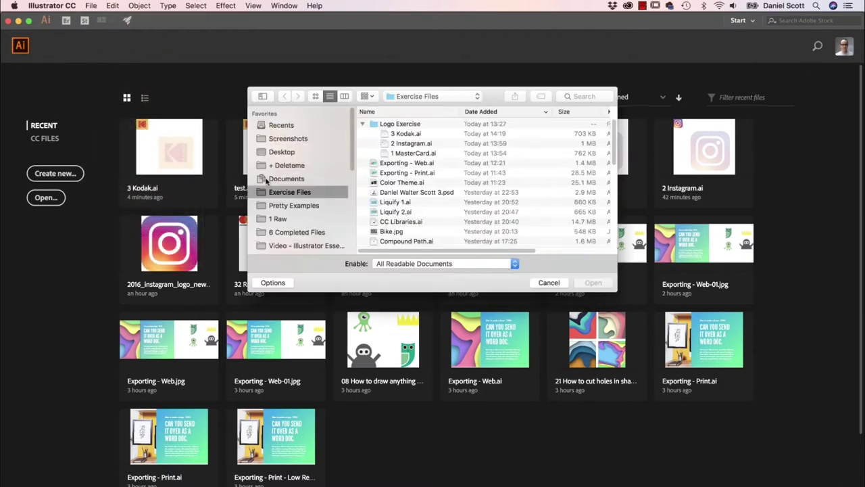
{"action": "left_click", "coordinate": [366, 128]}
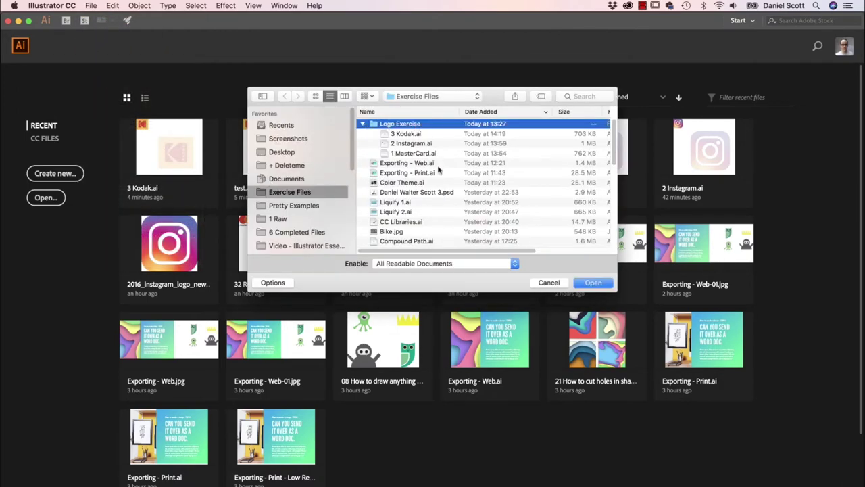
{"action": "left_click", "coordinate": [392, 135]}
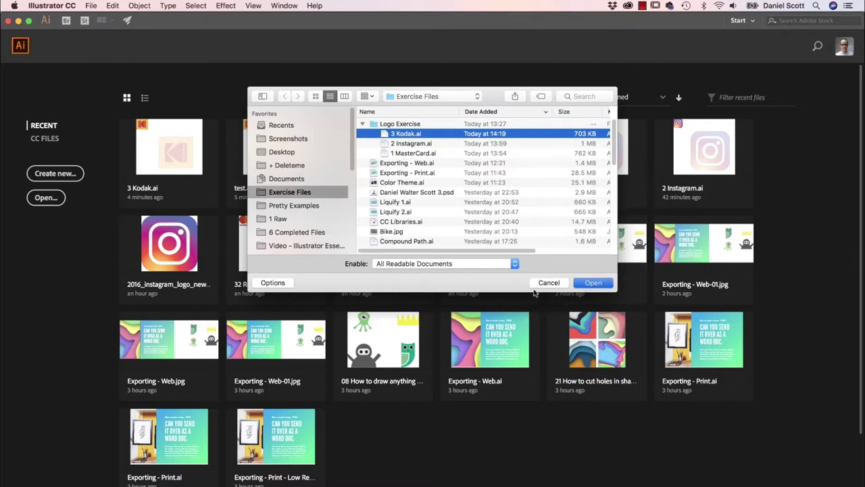
{"action": "key", "text": "Return"}
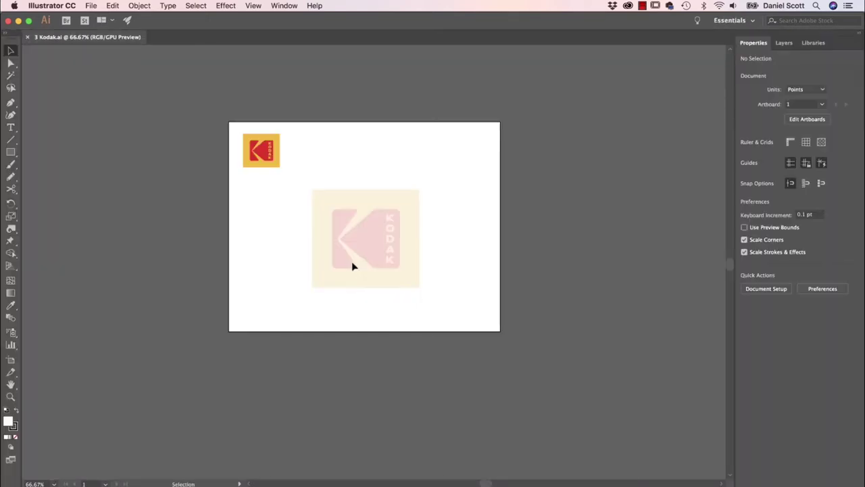
{"action": "key", "text": "super+equal"}
{"action": "key", "text": "super+equal"}
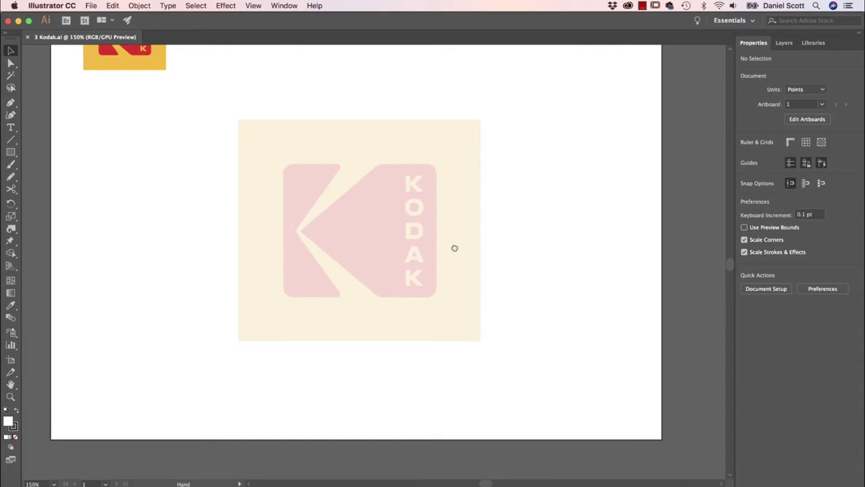
{"action": "left_click_drag", "start_coordinate": [454, 247], "coordinate": [452, 292]}
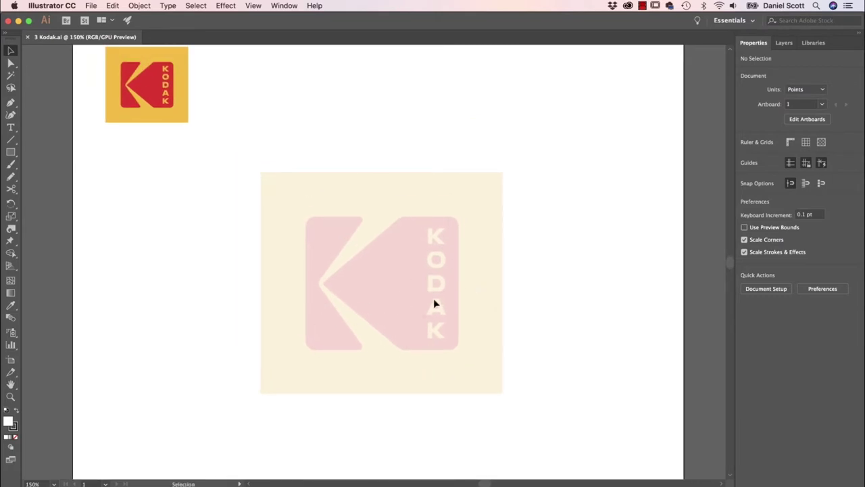
- Lock the Background layer in the Layers panel, then go back to Properties
{"action": "left_click", "coordinate": [785, 42]}
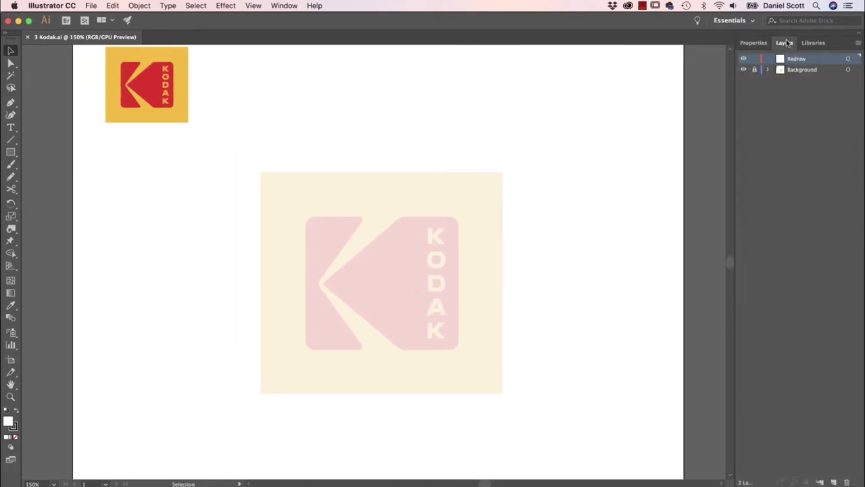
{"action": "left_click", "coordinate": [743, 69]}
{"action": "left_click", "coordinate": [744, 70]}
{"action": "left_click", "coordinate": [755, 70]}
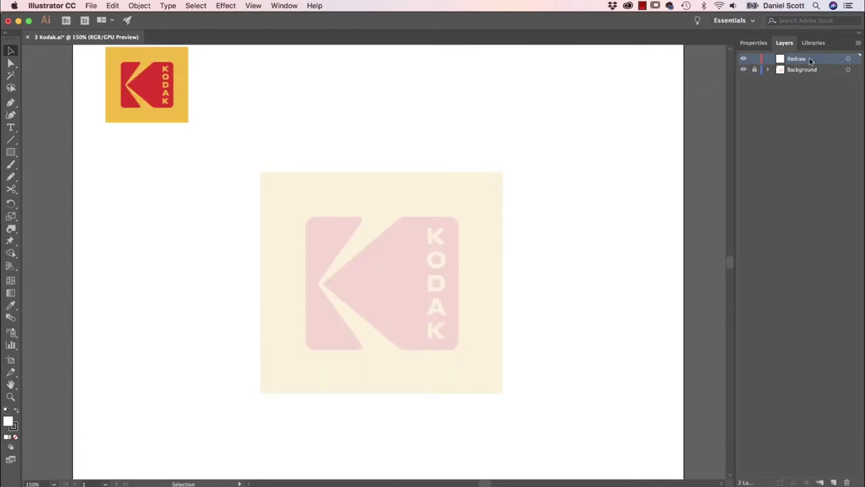
{"action": "left_click", "coordinate": [755, 44]}
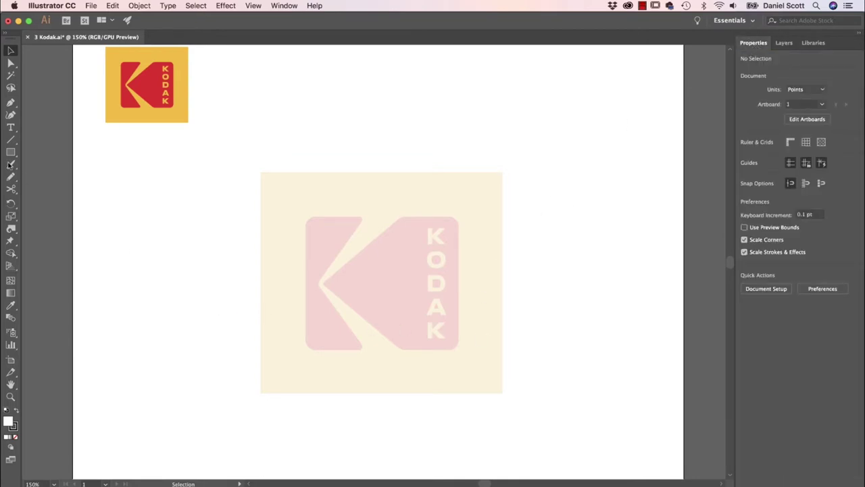
- Draw a no-fill 198.667 × 171.333 pt rectangle over the faded K's red block
{"action": "left_click", "coordinate": [12, 152]}
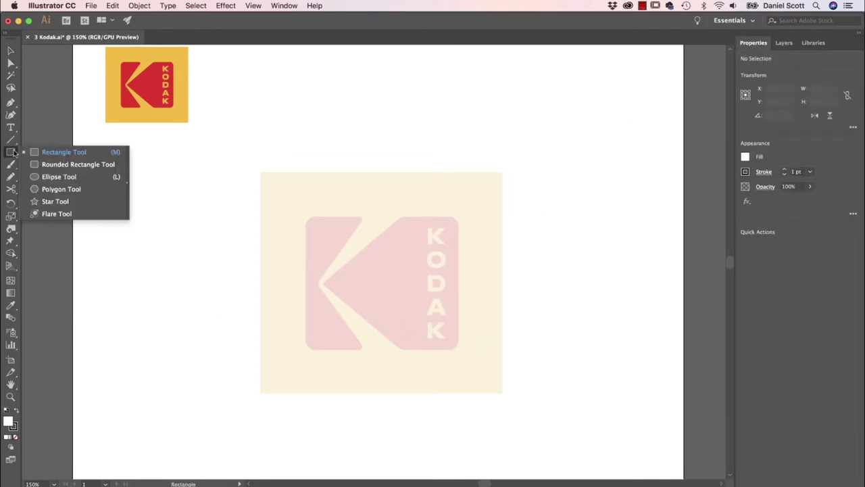
{"action": "left_click", "coordinate": [60, 176]}
{"action": "left_click", "coordinate": [10, 153]}
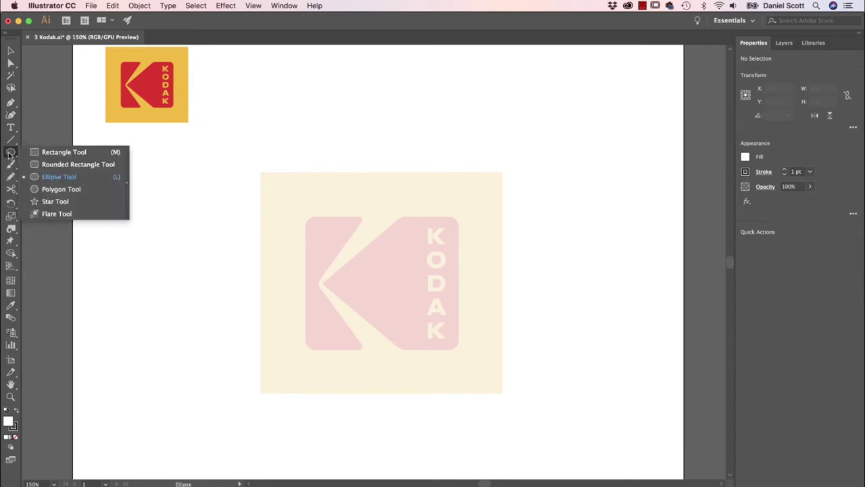
{"action": "left_click", "coordinate": [63, 153]}
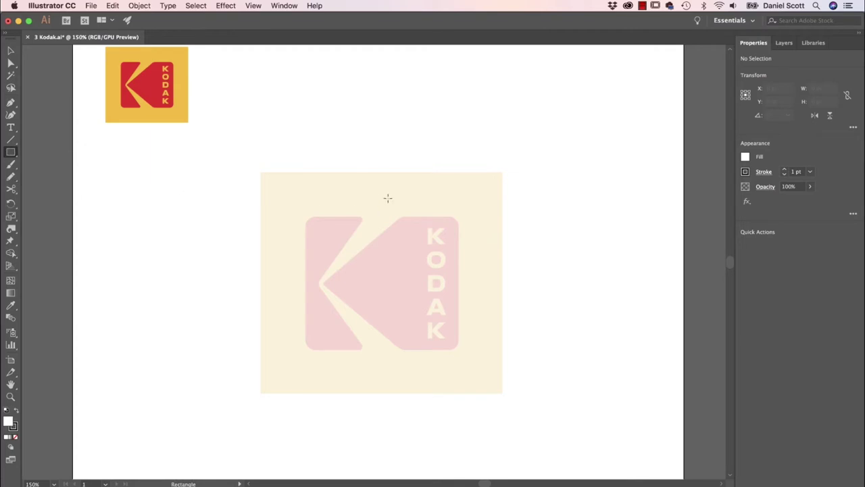
{"action": "left_click", "coordinate": [745, 158]}
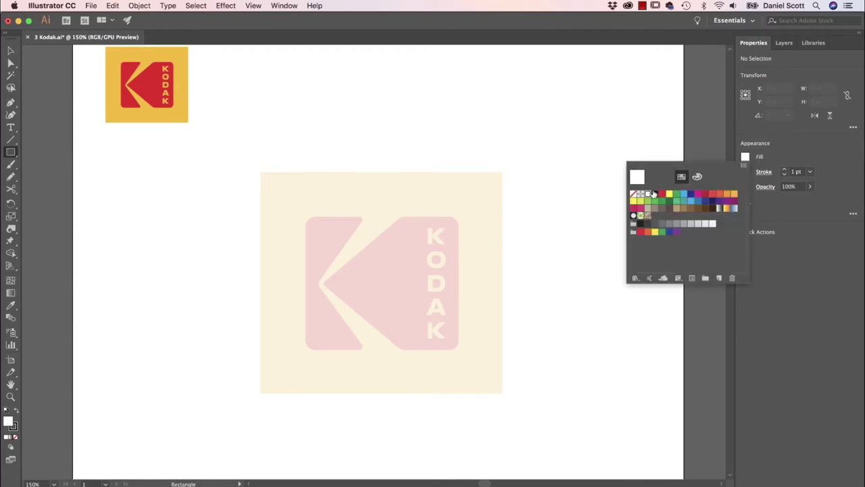
{"action": "left_click", "coordinate": [633, 195]}
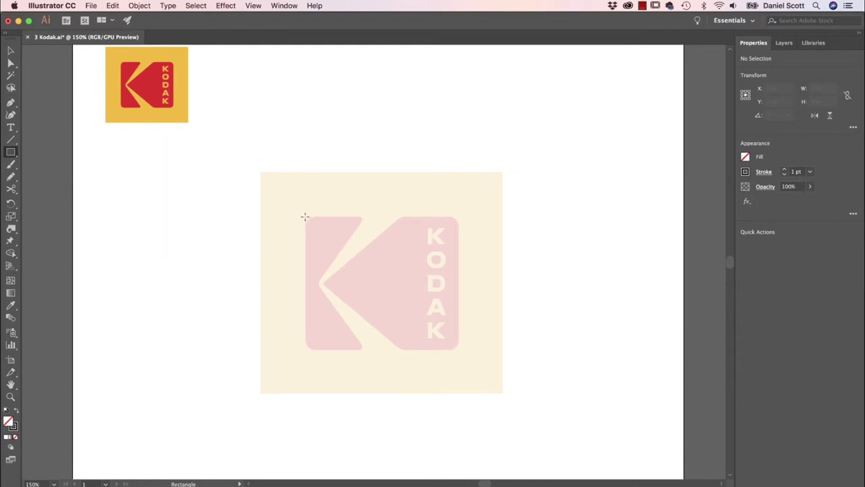
{"action": "left_click_drag", "start_coordinate": [305, 217], "coordinate": [459, 349]}
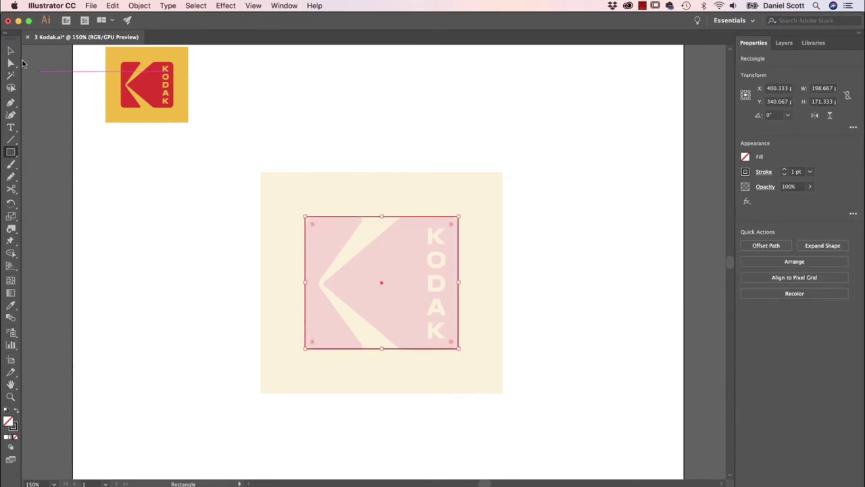
- Fit the rectangle's top edge to 170.685 pt tall and round its corners to about 12.56 pt
{"action": "left_click", "coordinate": [13, 54]}
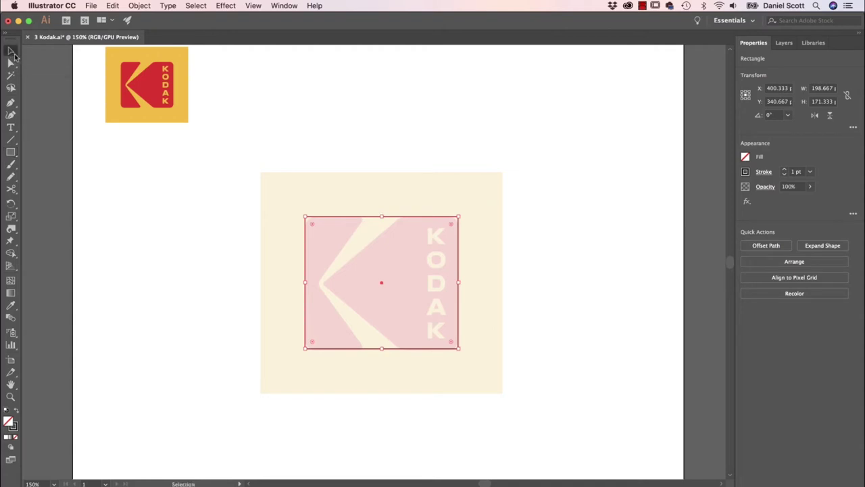
{"action": "key", "text": "super+equal"}
{"action": "key", "text": "super+equal"}
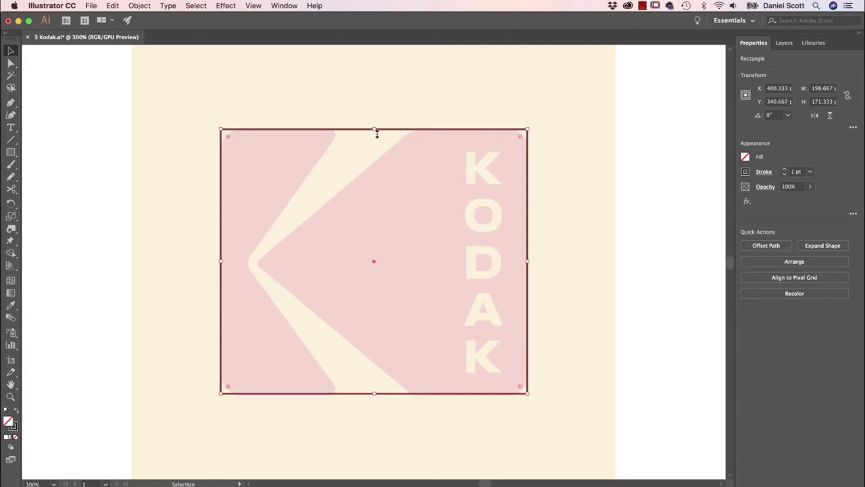
{"action": "mouse_move", "coordinate": [373, 129]}
{"action": "left_mouse_down"}
{"action": "mouse_move", "coordinate": [374, 109]}
{"action": "mouse_move", "coordinate": [373, 129]}
{"action": "left_mouse_up"}
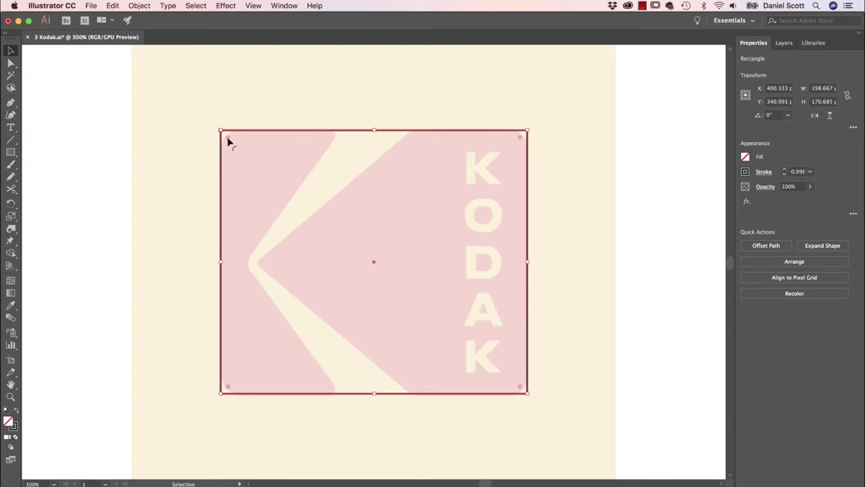
{"action": "left_click_drag", "start_coordinate": [228, 140], "coordinate": [239, 153]}
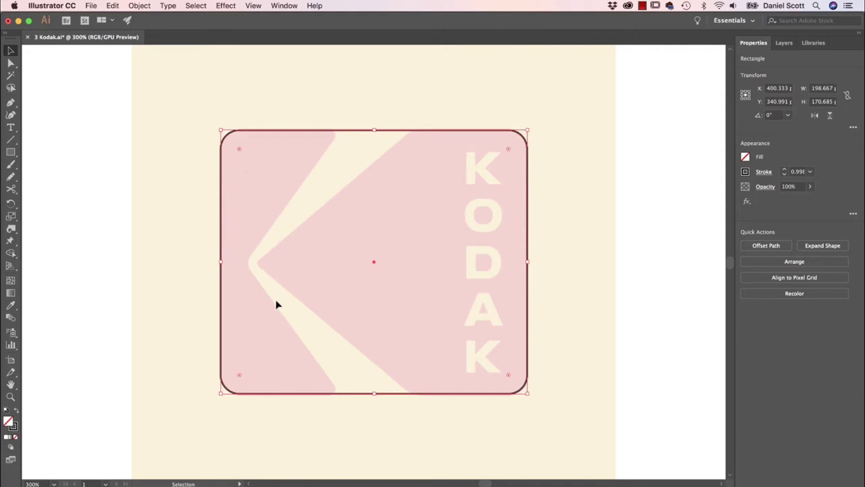
{"action": "left_click", "coordinate": [579, 255]}
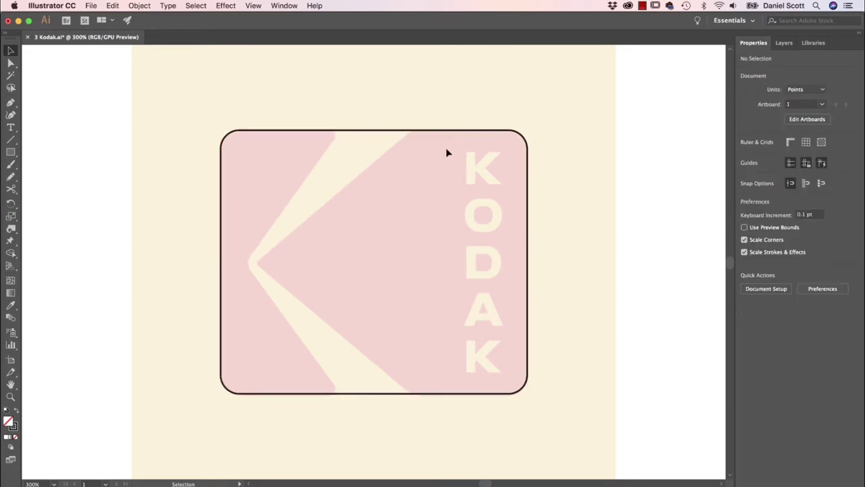
- Trace the K's chevron notch as a closed six-point Pen path extending past the rectangle
{"action": "left_click", "coordinate": [12, 104]}
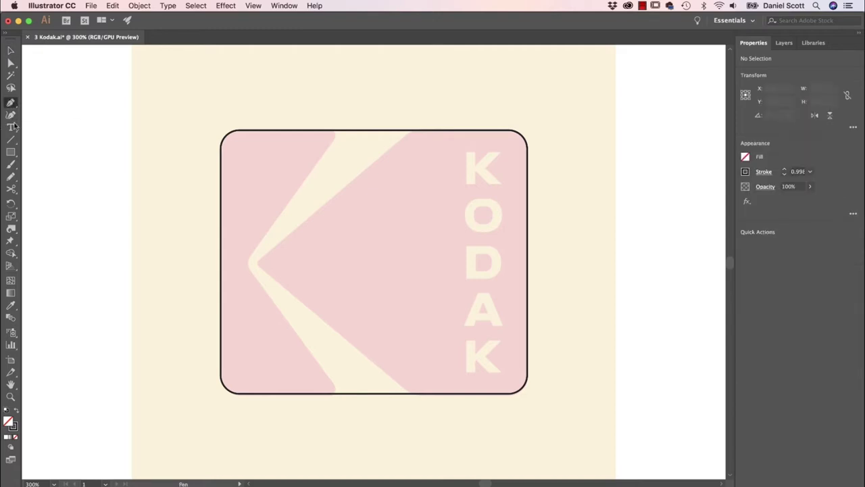
{"action": "left_click", "coordinate": [424, 118]}
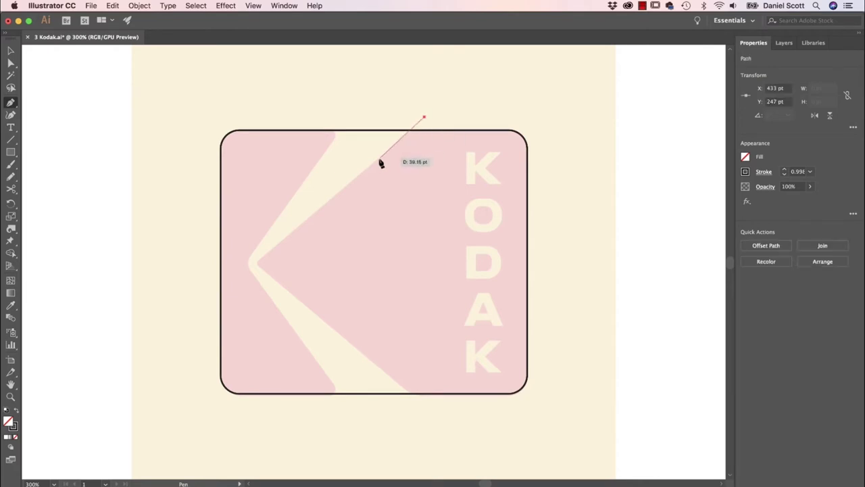
{"action": "left_click", "coordinate": [258, 265]}
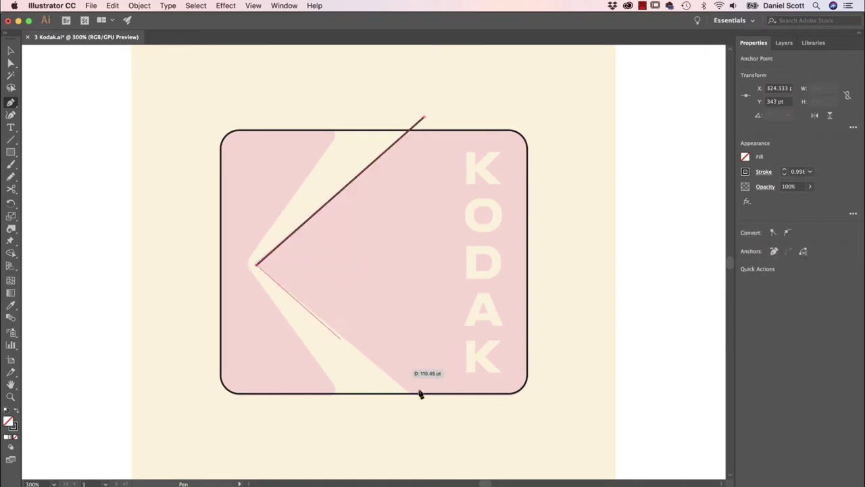
{"action": "left_click", "coordinate": [433, 411]}
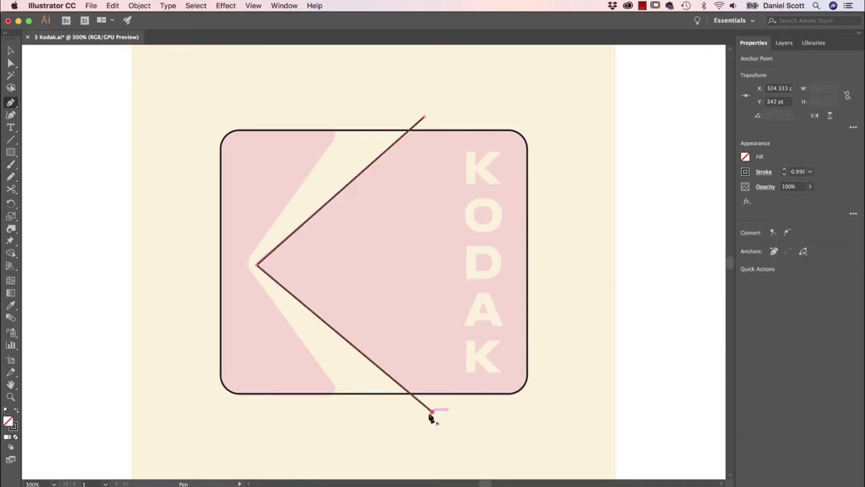
{"action": "left_click", "coordinate": [347, 411]}
{"action": "left_click", "coordinate": [248, 266]}
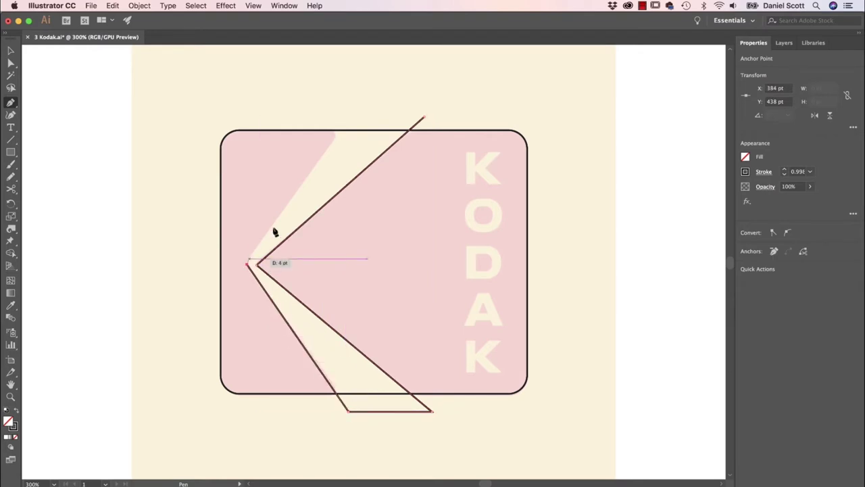
{"action": "left_click", "coordinate": [345, 119]}
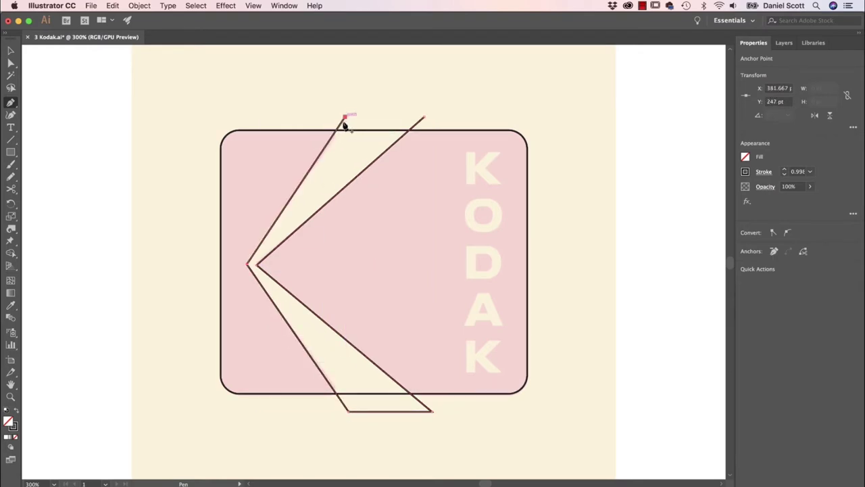
{"action": "left_click", "coordinate": [424, 118]}
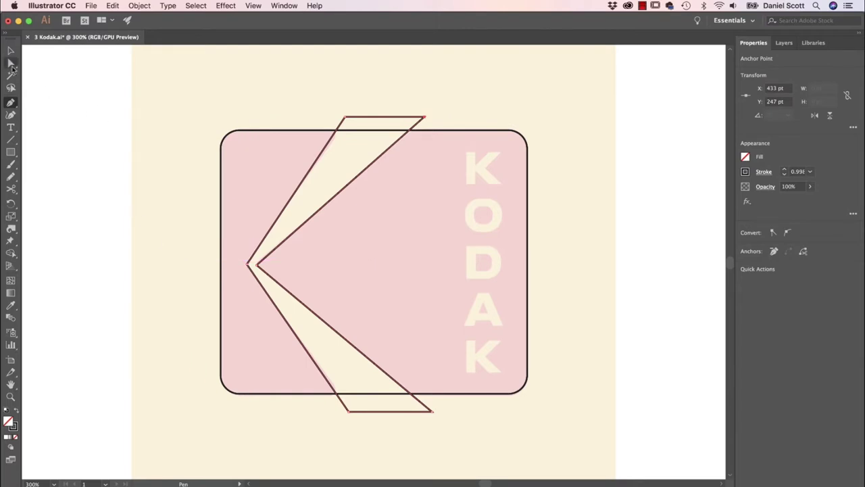
- Move the stripe's top-right corner anchor onto the rectangle's top edge
{"action": "left_click", "coordinate": [11, 63]}
{"action": "left_click", "coordinate": [252, 5]}
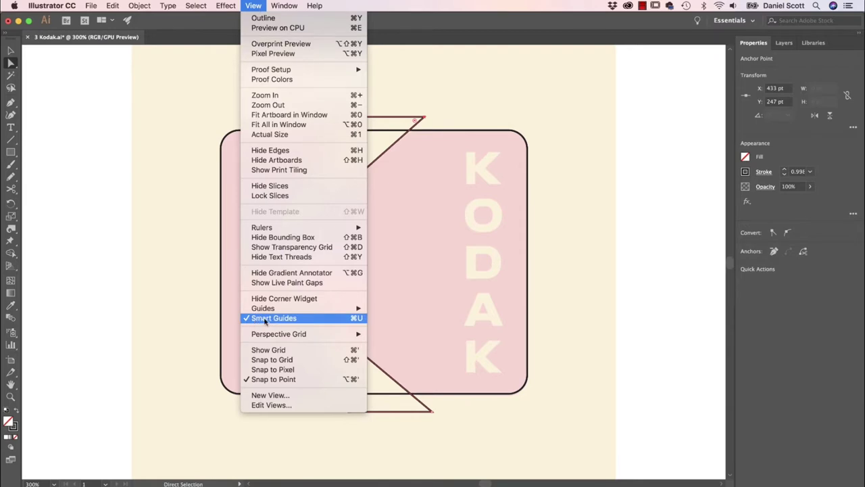
{"action": "left_click", "coordinate": [143, 282]}
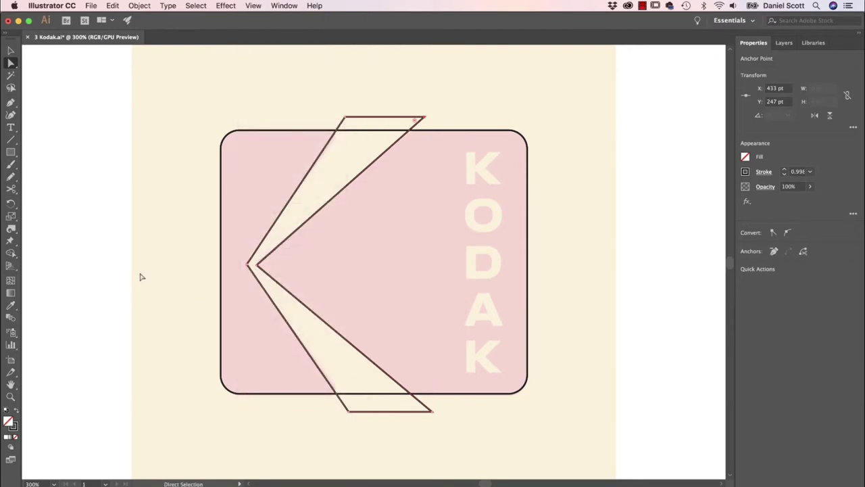
{"action": "key", "text": "super+equal"}
{"action": "key", "text": "super+equal"}
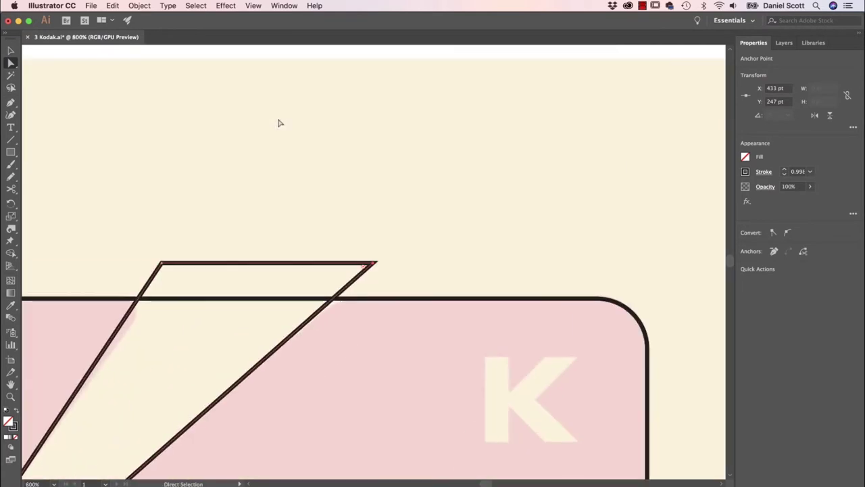
{"action": "left_click", "coordinate": [409, 234]}
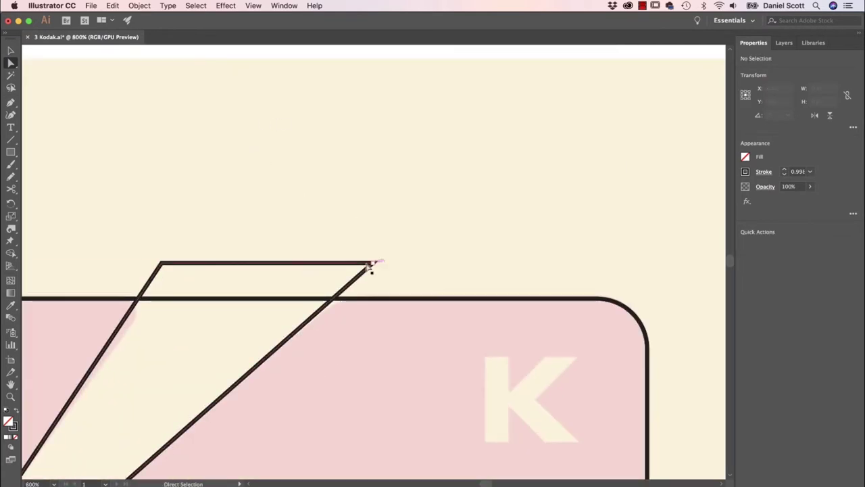
{"action": "left_click", "coordinate": [375, 267]}
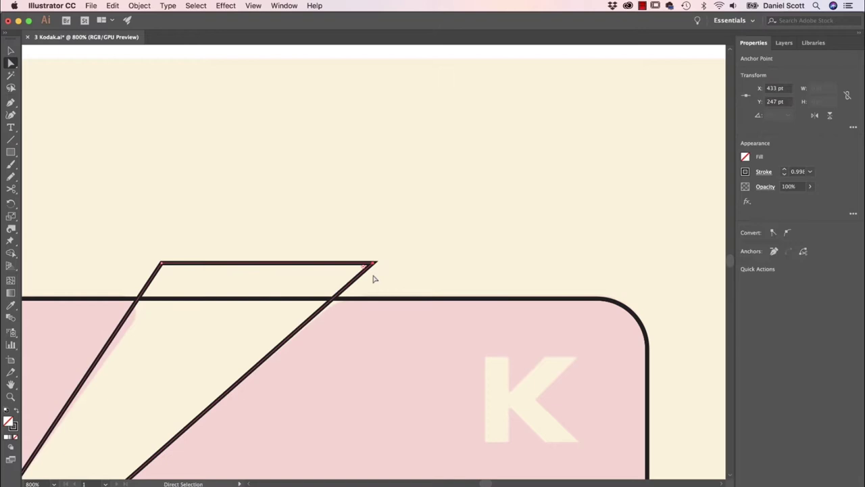
{"action": "left_click_drag", "start_coordinate": [376, 267], "coordinate": [340, 304]}
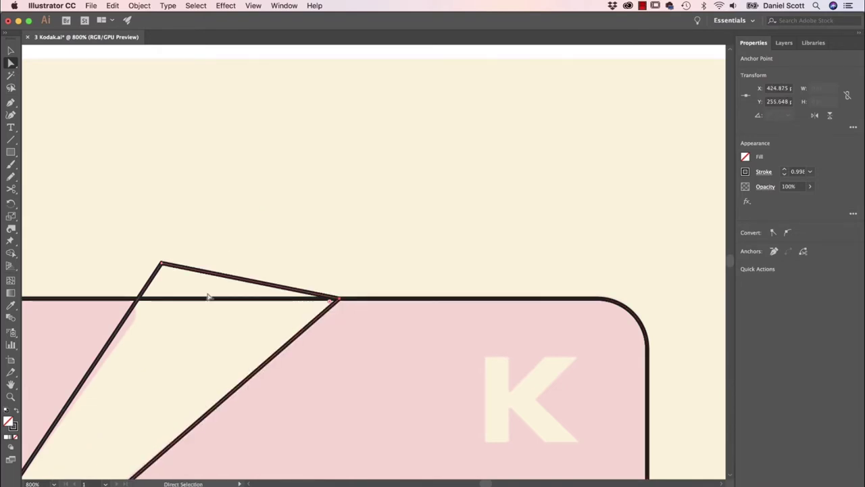
- Snap the stripe's top-left corner anchor exactly onto the top edge, checking in Outline view
{"action": "left_click", "coordinate": [163, 265]}
{"action": "left_click", "coordinate": [164, 267]}
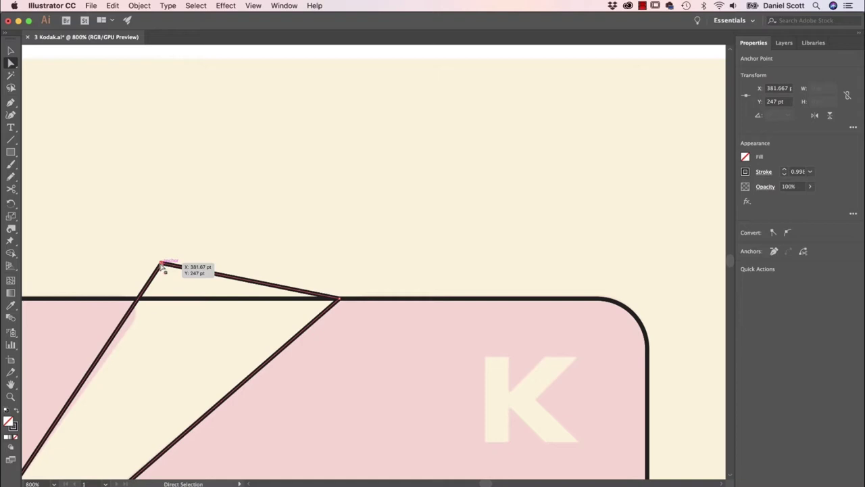
{"action": "left_click_drag", "start_coordinate": [163, 266], "coordinate": [148, 304]}
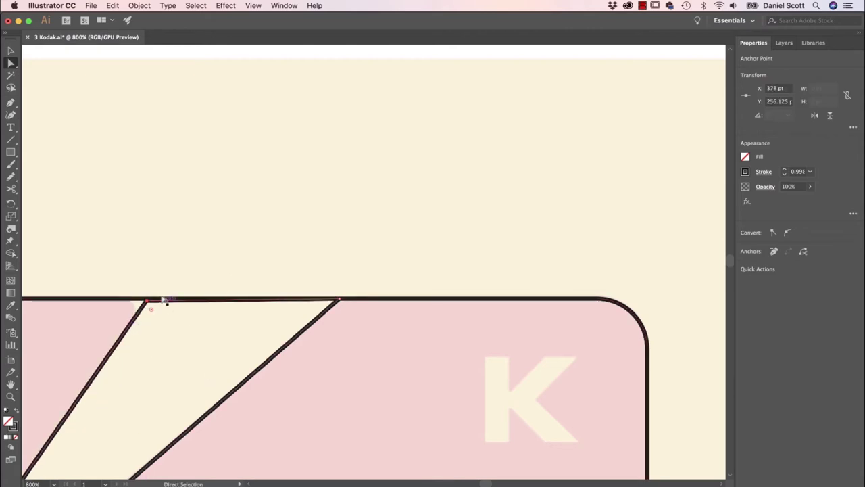
{"action": "left_click_drag", "start_coordinate": [164, 300], "coordinate": [149, 308]}
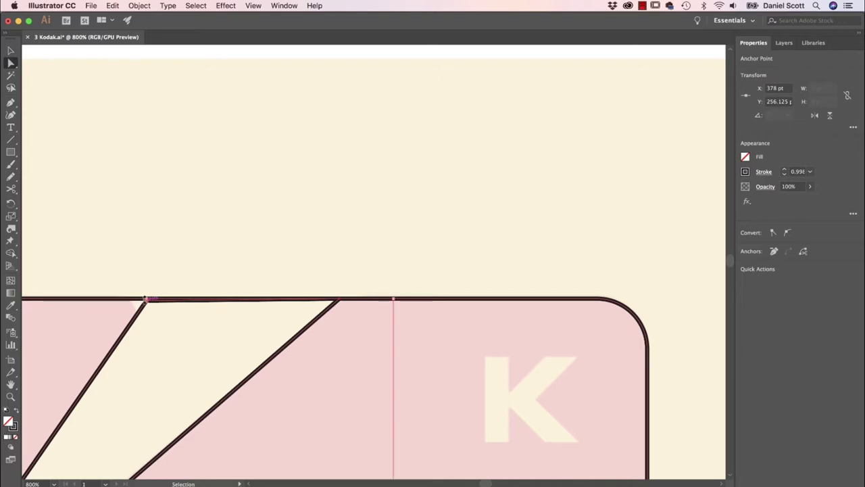
{"action": "key", "text": "super+y"}
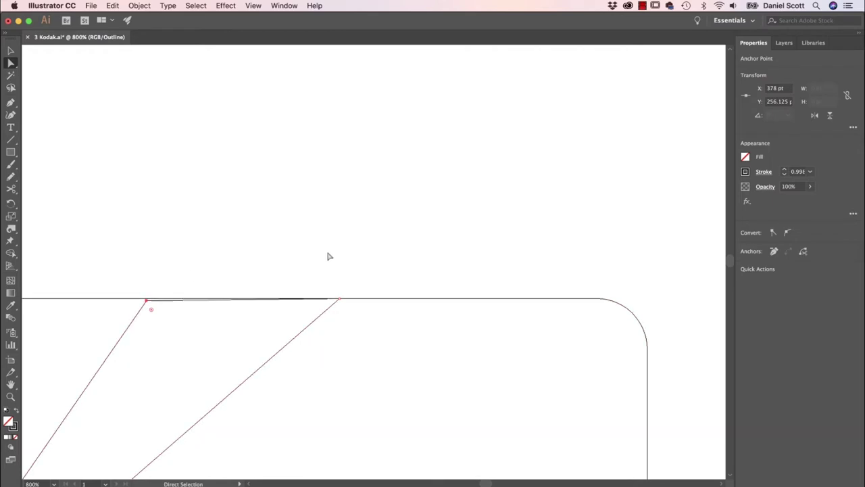
{"action": "key", "text": "super+y"}
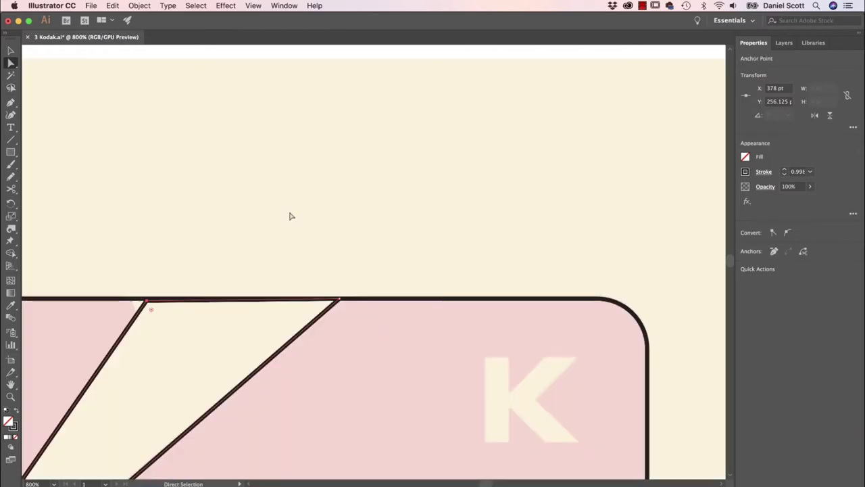
{"action": "mouse_move", "coordinate": [152, 304]}
{"action": "left_mouse_down"}
{"action": "mouse_move", "coordinate": [223, 242]}
{"action": "mouse_move", "coordinate": [149, 301]}
{"action": "left_mouse_up"}
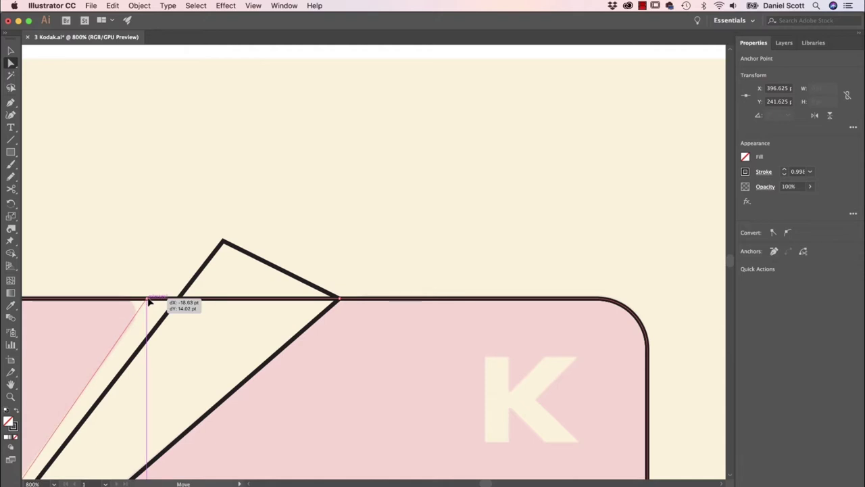
{"action": "left_click_drag", "start_coordinate": [150, 302], "coordinate": [151, 302]}
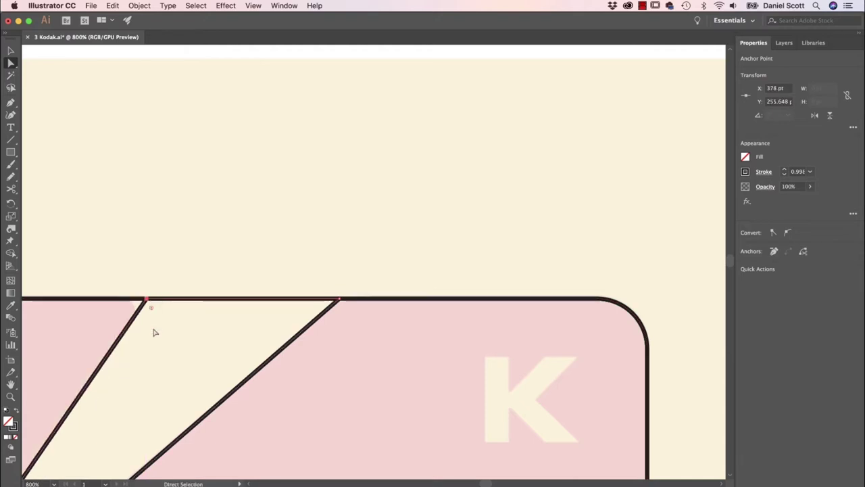
{"action": "left_click", "coordinate": [208, 250]}
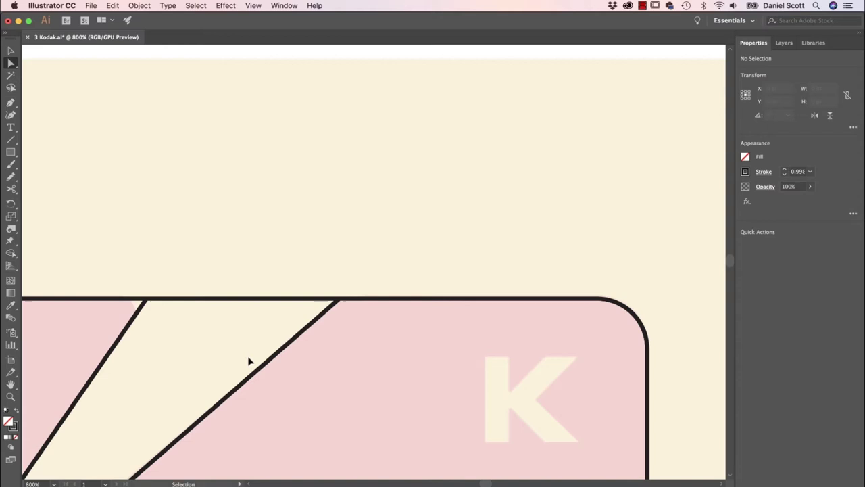
- Move the stripe's bottom-right and bottom-left corners onto the rectangle's bottom edge
{"action": "key", "text": "ctrl+y"}
{"action": "key", "text": "ctrl+y"}
{"action": "key", "text": "space"}
{"action": "left_click_drag", "start_coordinate": [249, 358], "coordinate": [409, 143]}
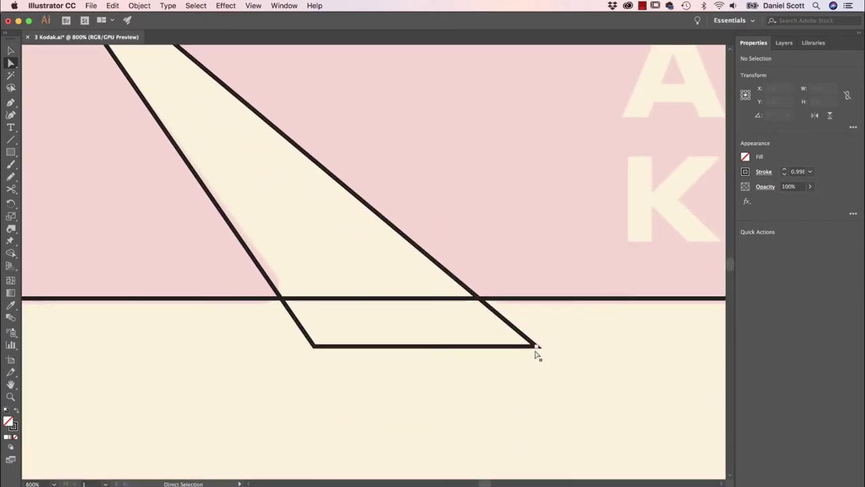
{"action": "left_click_drag", "start_coordinate": [539, 346], "coordinate": [478, 298]}
{"action": "left_click_drag", "start_coordinate": [314, 346], "coordinate": [288, 302]}
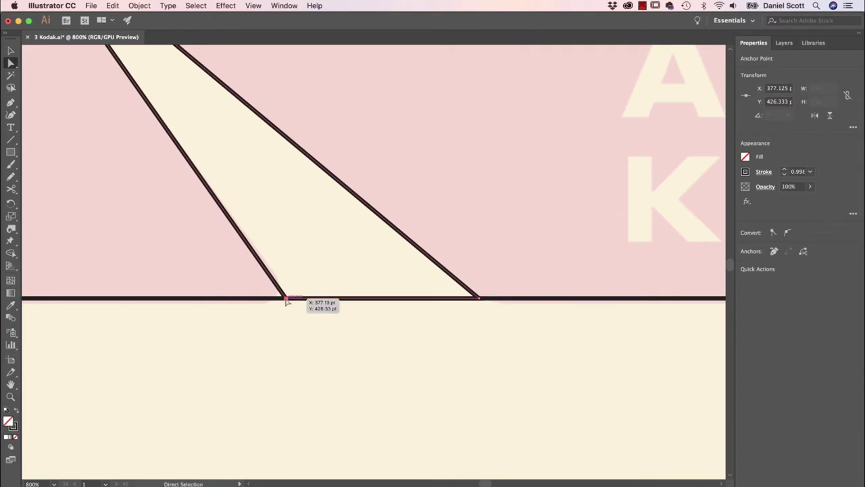
{"action": "left_click_drag", "start_coordinate": [286, 302], "coordinate": [289, 302]}
{"action": "left_click", "coordinate": [480, 303]}
{"action": "key", "text": "super"}
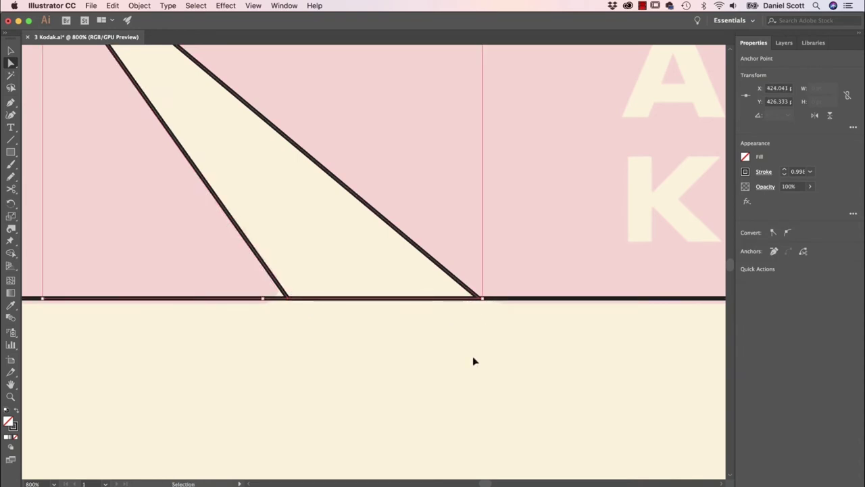
{"action": "key", "text": "super+minus"}
{"action": "key", "text": "super+minus"}
{"action": "key", "text": "super+minus"}
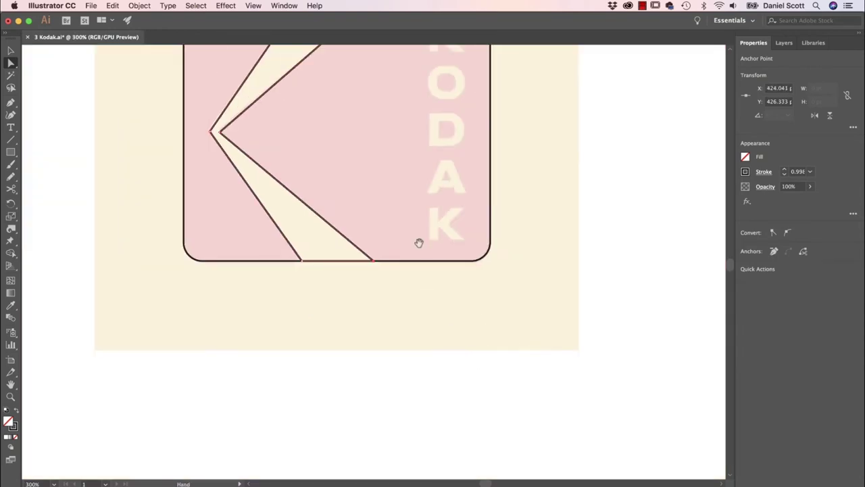
{"action": "left_click_drag", "start_coordinate": [419, 241], "coordinate": [399, 381]}
{"action": "left_click", "coordinate": [408, 104]}
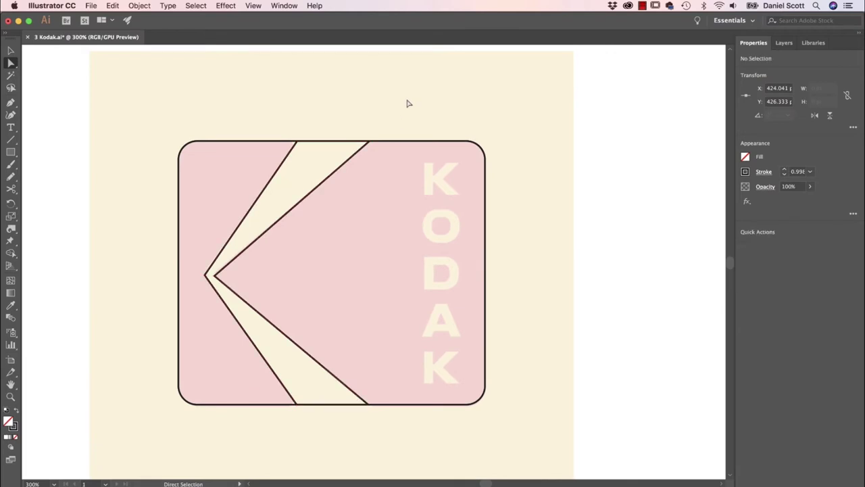
{"action": "left_click", "coordinate": [371, 141]}
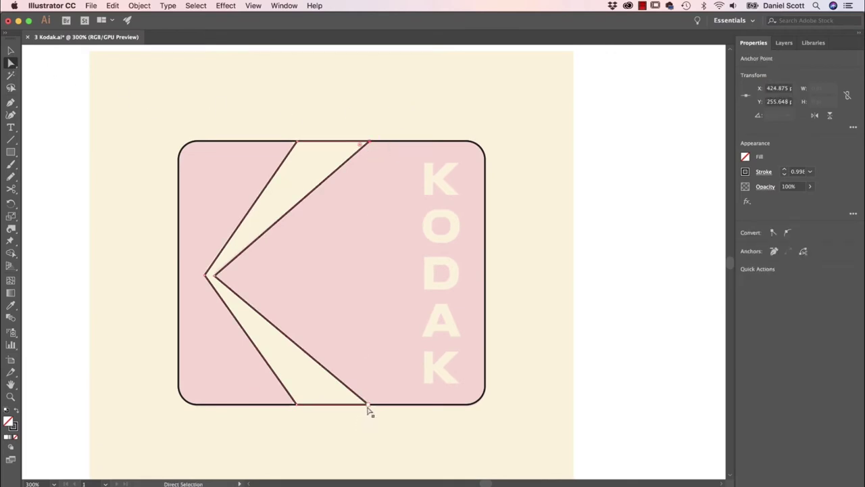
{"action": "left_click", "coordinate": [368, 404], "text": "shift"}
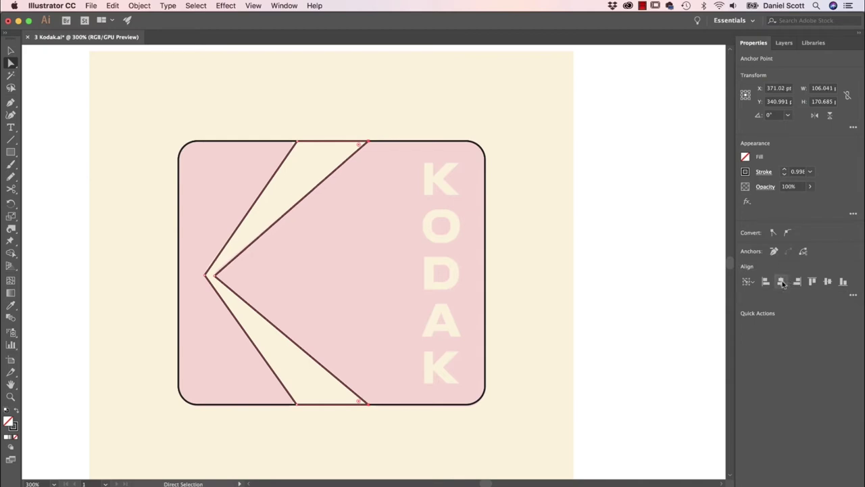
{"action": "left_click", "coordinate": [303, 142]}
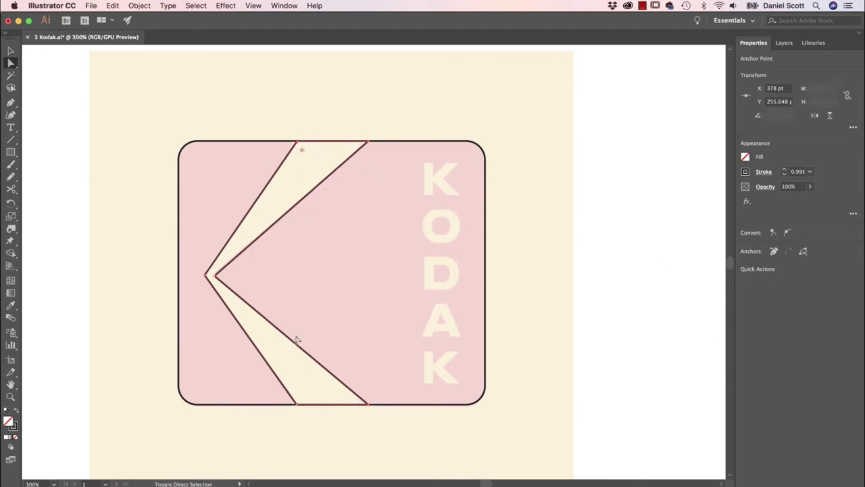
{"action": "left_click", "coordinate": [298, 403], "text": "shift"}
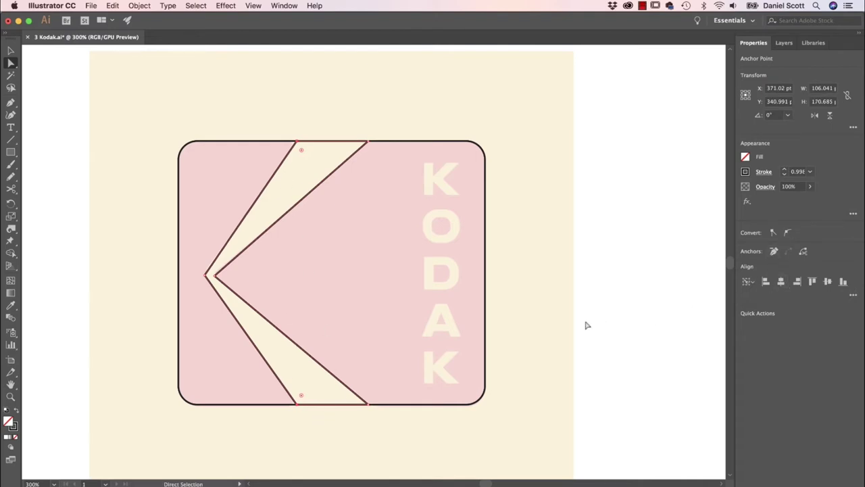
{"action": "left_click", "coordinate": [567, 330]}
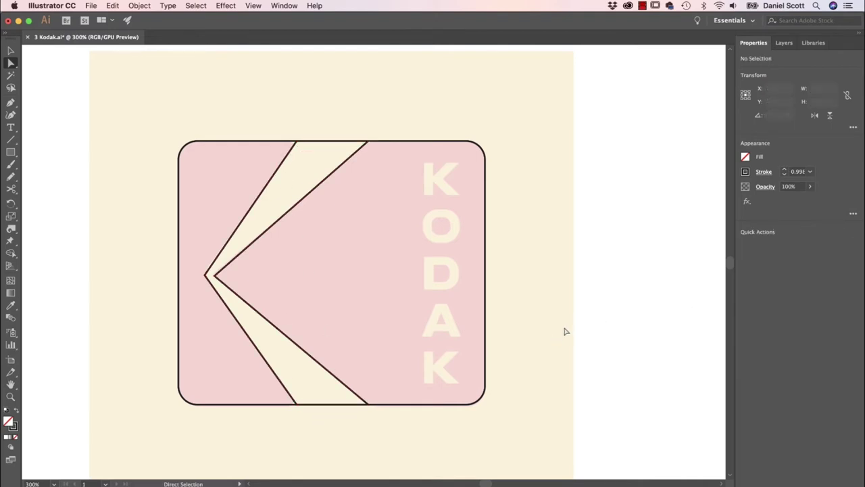
- Level the K's outer and inner apex points using Vertical Align Center
{"action": "left_click", "coordinate": [216, 277]}
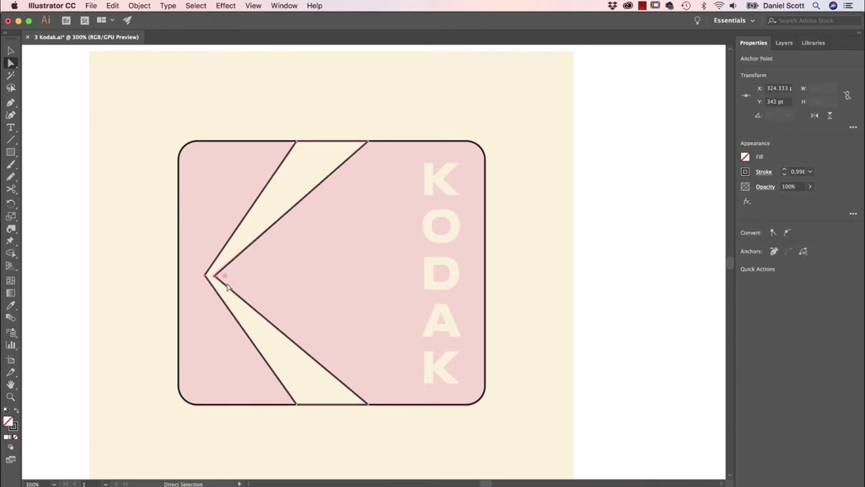
{"action": "key", "text": "super+equal"}
{"action": "key", "text": "super+equal"}
{"action": "key", "text": "super+equal"}
{"action": "key", "text": "super+equal"}
{"action": "key", "text": "super+equal"}
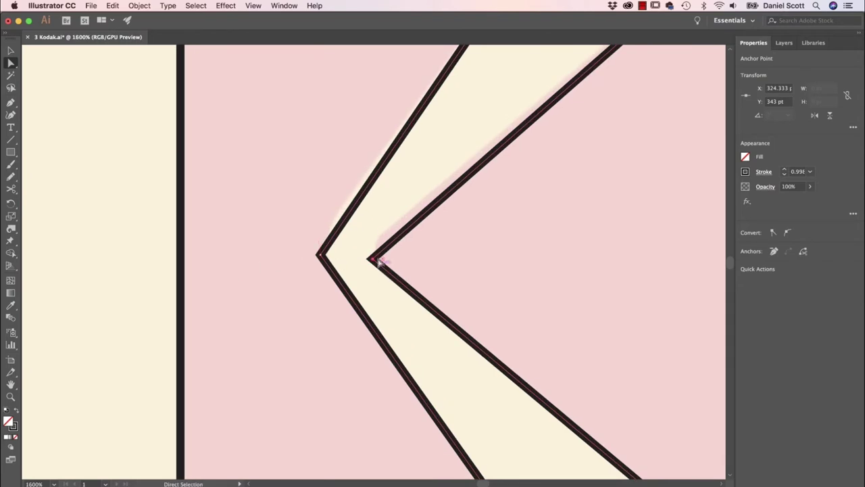
{"action": "left_click", "coordinate": [125, 267]}
{"action": "left_click", "coordinate": [372, 260]}
{"action": "left_click_drag", "start_coordinate": [373, 260], "coordinate": [322, 246]}
{"action": "left_click", "coordinate": [321, 254]}
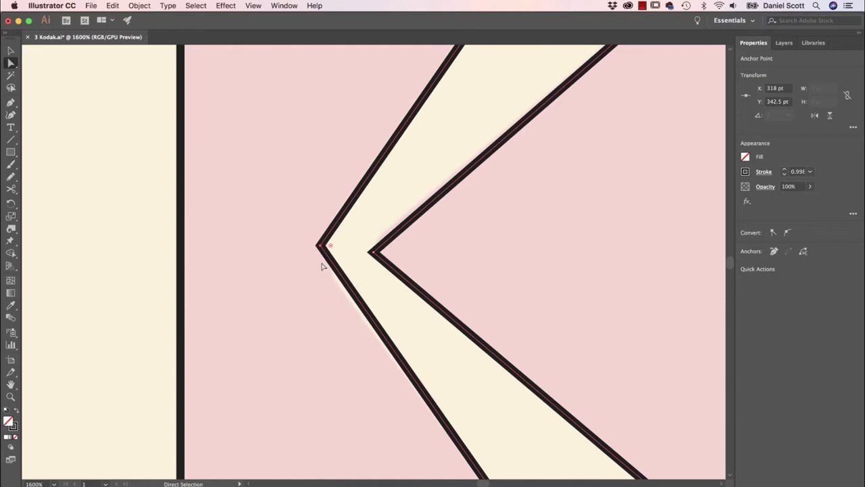
{"action": "left_click", "coordinate": [373, 252], "text": "shift"}
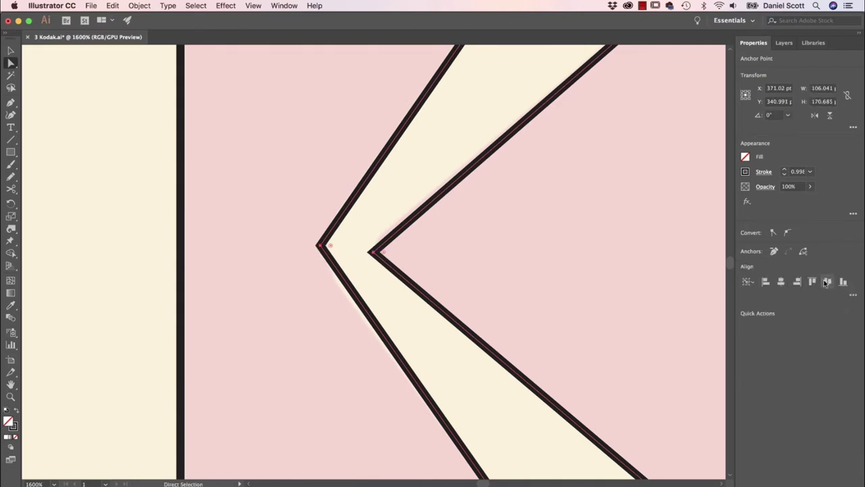
{"action": "left_click", "coordinate": [827, 283]}
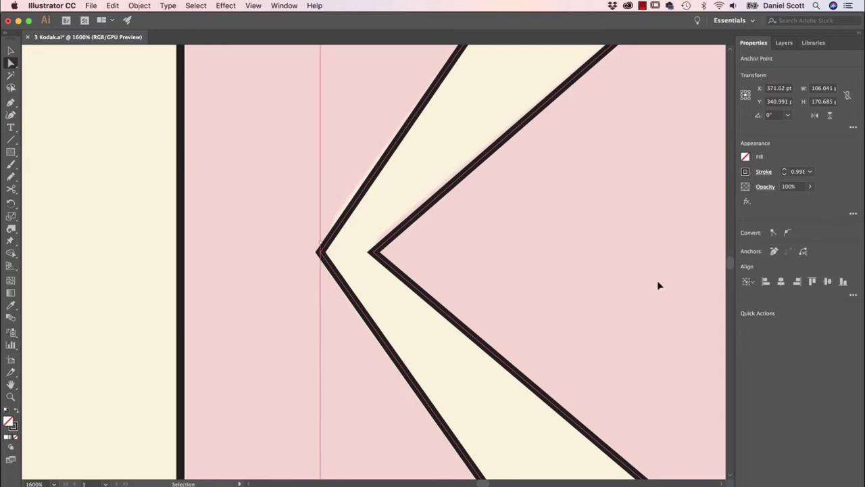
{"action": "key", "text": "super+minus"}
{"action": "key", "text": "super+minus"}
{"action": "key", "text": "super+minus"}
{"action": "key", "text": "super+minus"}
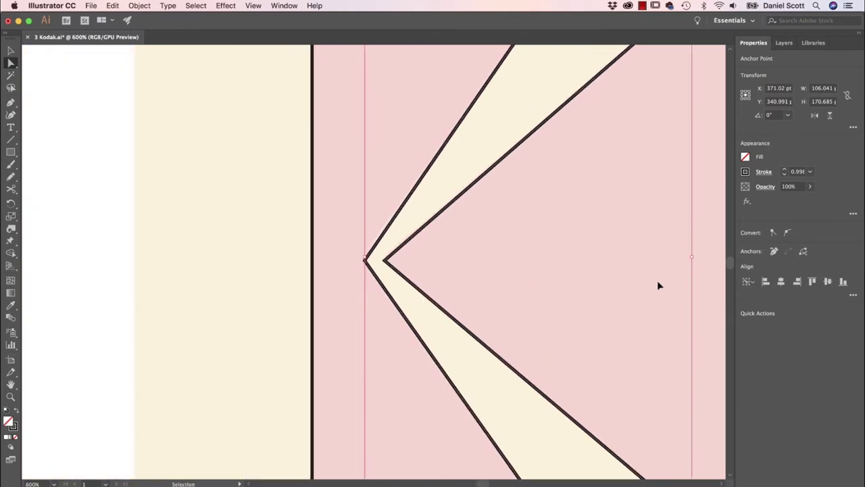
- Delete the upper and lower cream wedges with the Shape Builder, leaving two K pieces
{"action": "key", "text": "super+y"}
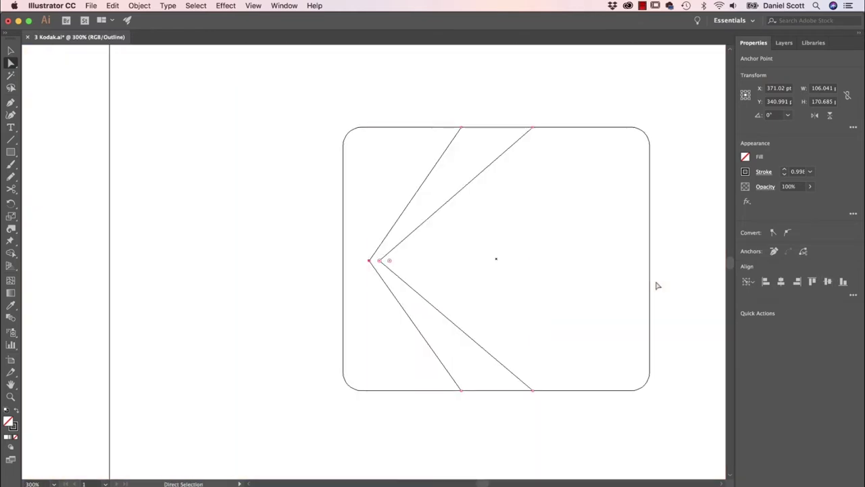
{"action": "left_click", "coordinate": [690, 275]}
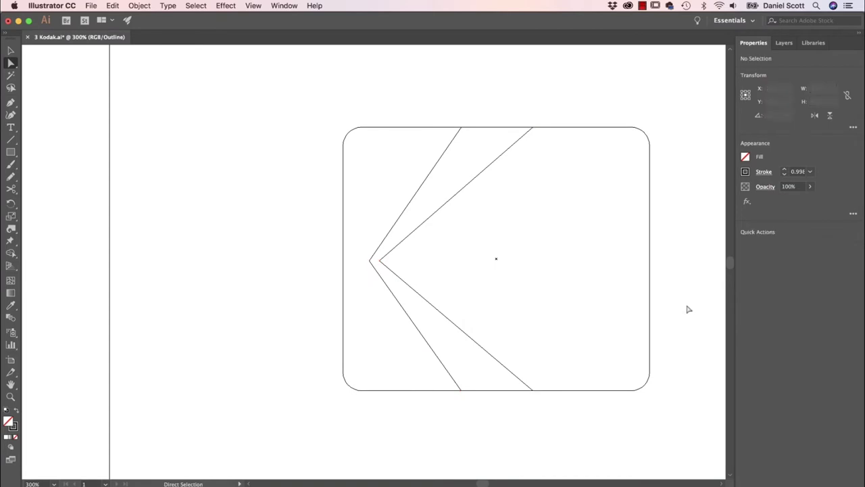
{"action": "key", "text": "super+y"}
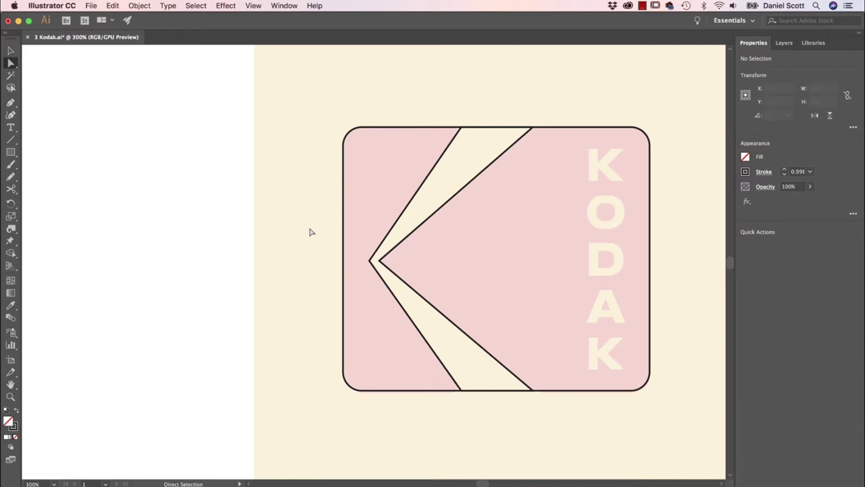
{"action": "key", "text": "v"}
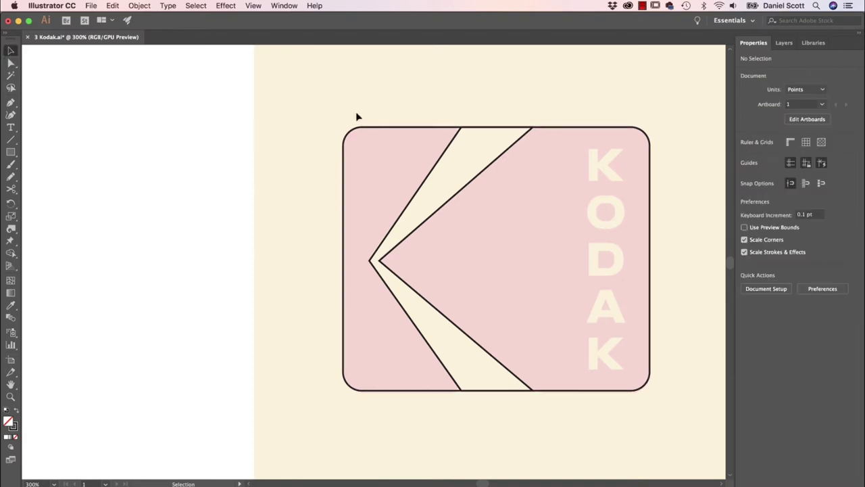
{"action": "left_click_drag", "start_coordinate": [289, 93], "coordinate": [673, 417]}
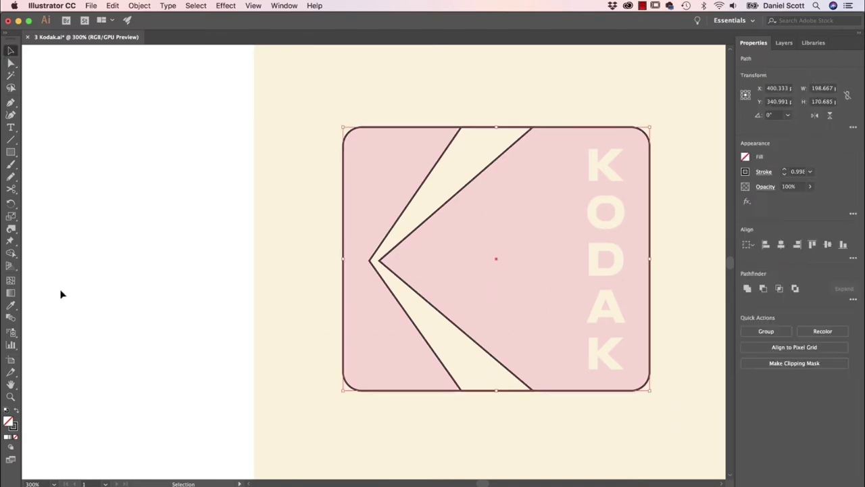
{"action": "left_click", "coordinate": [10, 254]}
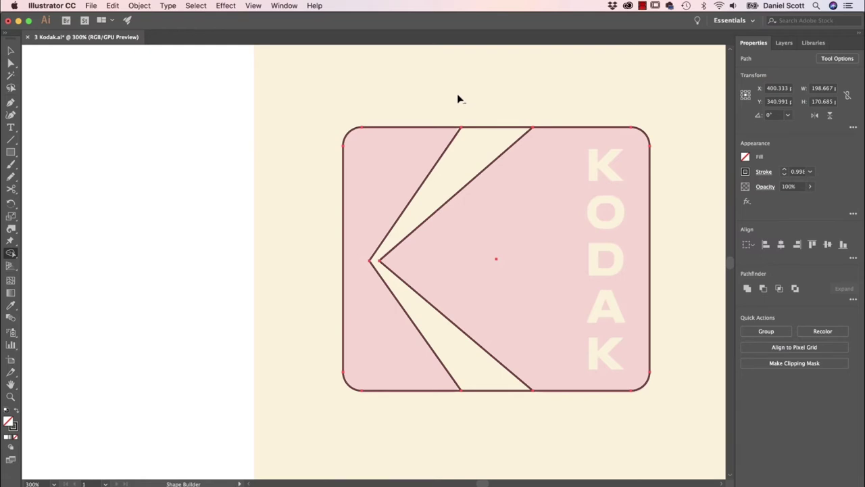
{"action": "left_click_drag", "start_coordinate": [518, 100], "coordinate": [479, 147]}
{"action": "left_click_drag", "start_coordinate": [466, 368], "coordinate": [520, 418]}
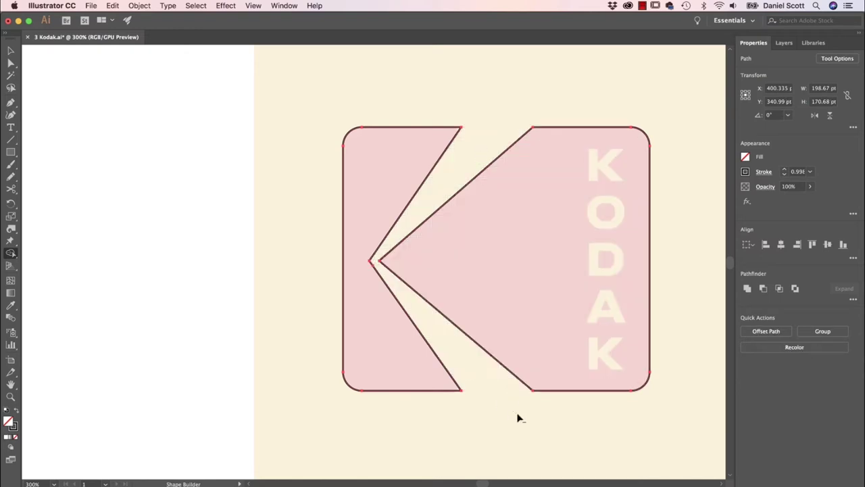
{"action": "key", "text": "v"}
{"action": "left_click", "coordinate": [223, 290]}
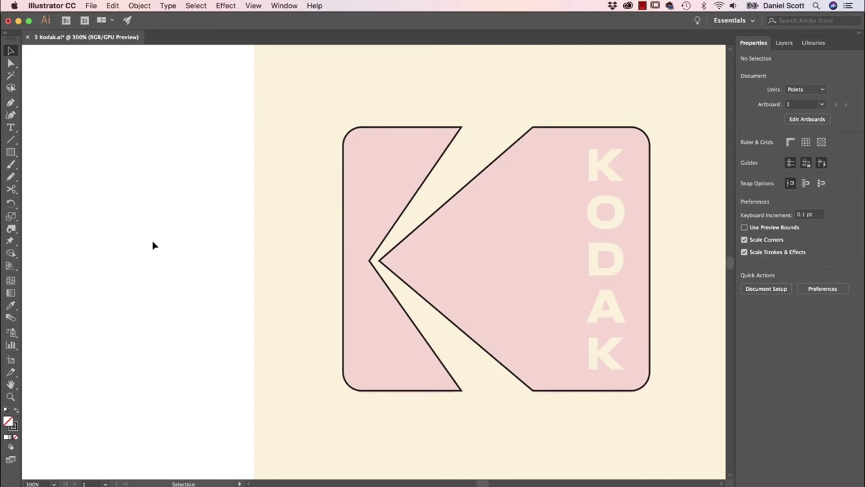
- Round the top and bottom notch corners on the K's left piece
{"action": "left_click", "coordinate": [10, 63]}
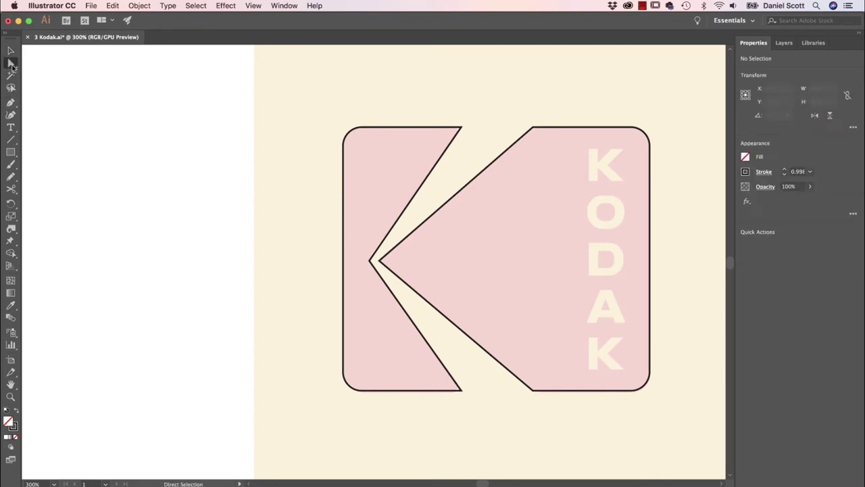
{"action": "left_click", "coordinate": [462, 129]}
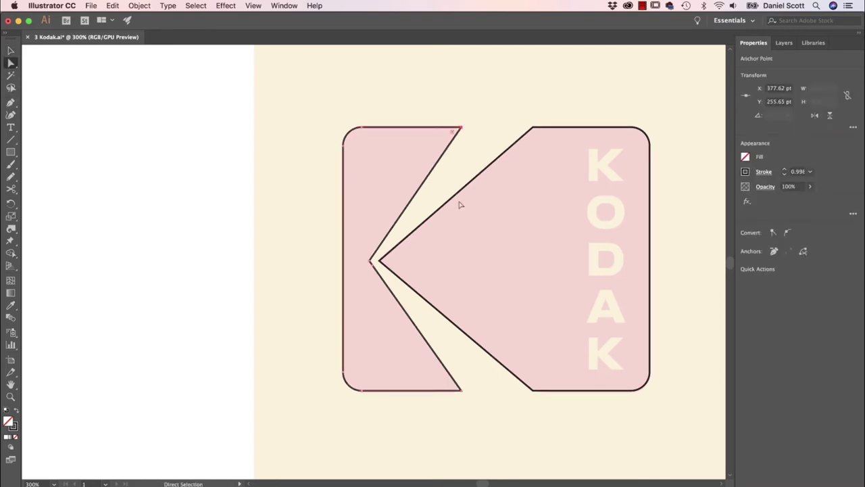
{"action": "left_click", "coordinate": [462, 390], "text": "shift"}
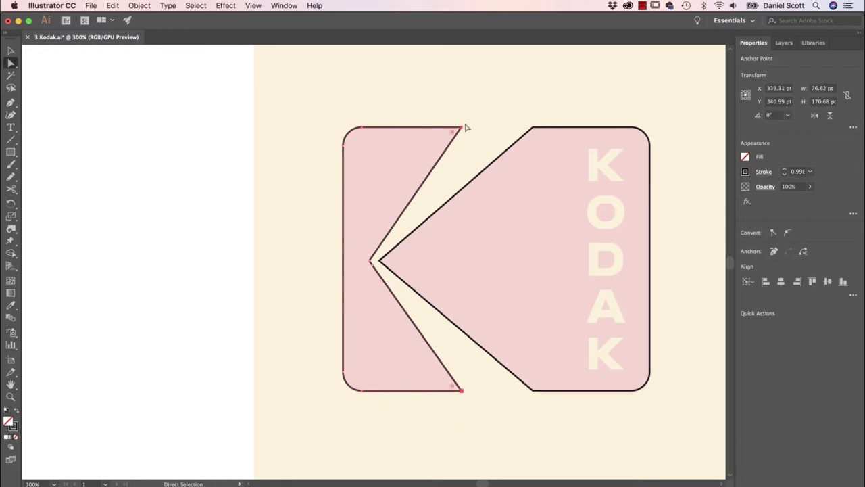
{"action": "key", "text": "super+equal"}
{"action": "key", "text": "super+equal"}
{"action": "key", "text": "super+equal"}
{"action": "key", "text": "super+equal"}
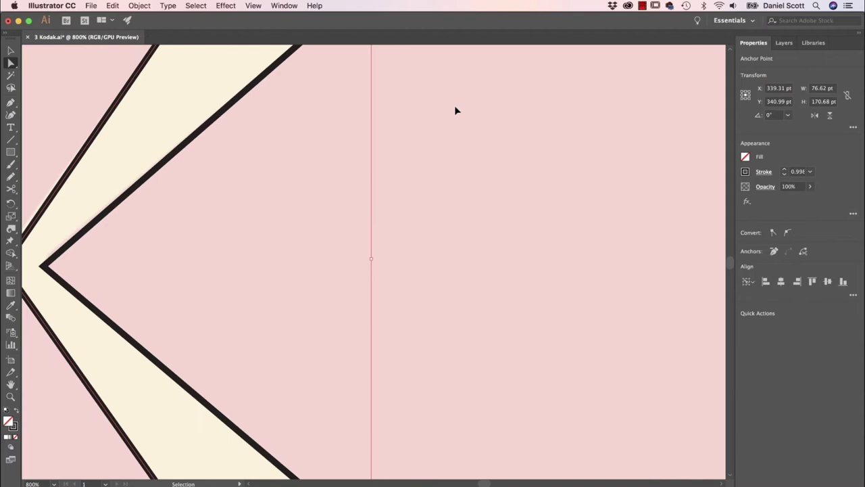
{"action": "left_click_drag", "start_coordinate": [424, 115], "coordinate": [422, 195]}
{"action": "left_click", "coordinate": [448, 262]}
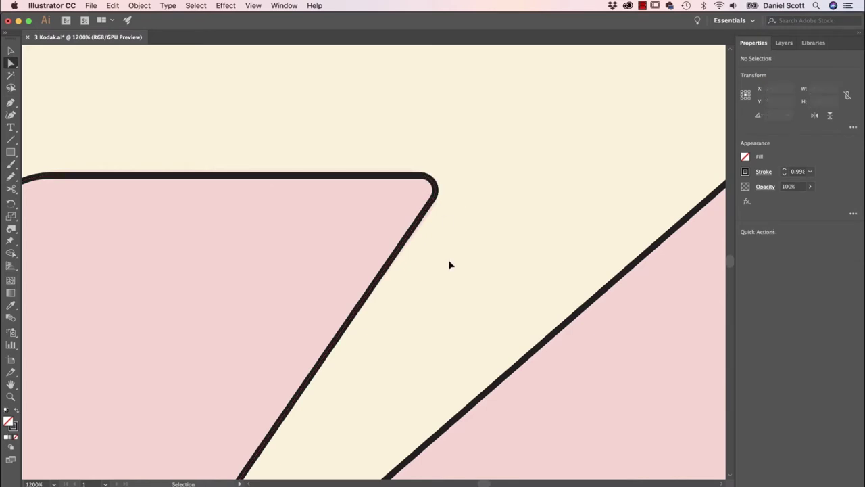
{"action": "key", "text": "super+minus"}
{"action": "key", "text": "super+minus"}
{"action": "key", "text": "super+minus"}
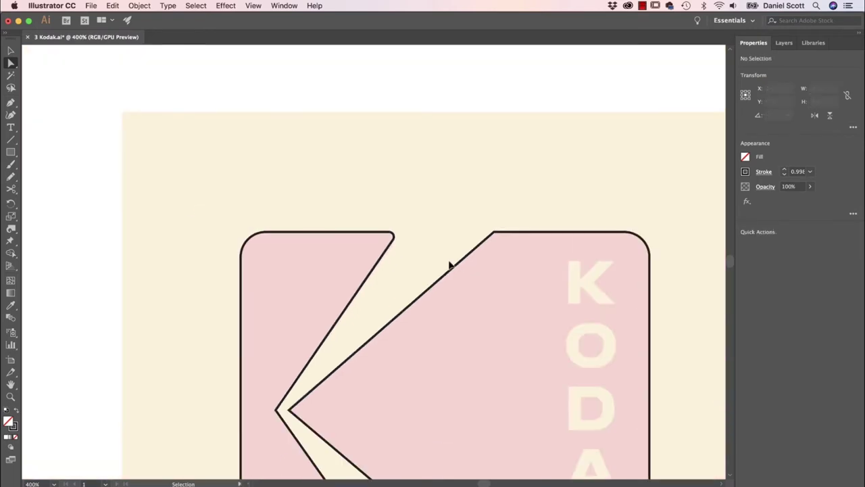
- Round the right piece's top and bottom diagonal corners to about 4.9 pt
{"action": "left_click", "coordinate": [500, 234]}
{"action": "scroll", "coordinate": [511, 321], "scroll_direction": "down", "scroll_amount": 5}
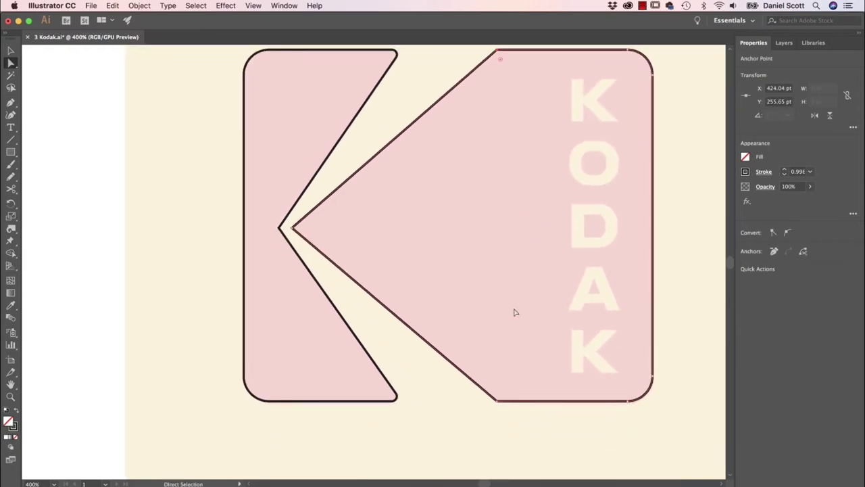
{"action": "key", "text": "space"}
{"action": "left_click_drag", "start_coordinate": [539, 241], "coordinate": [518, 281]}
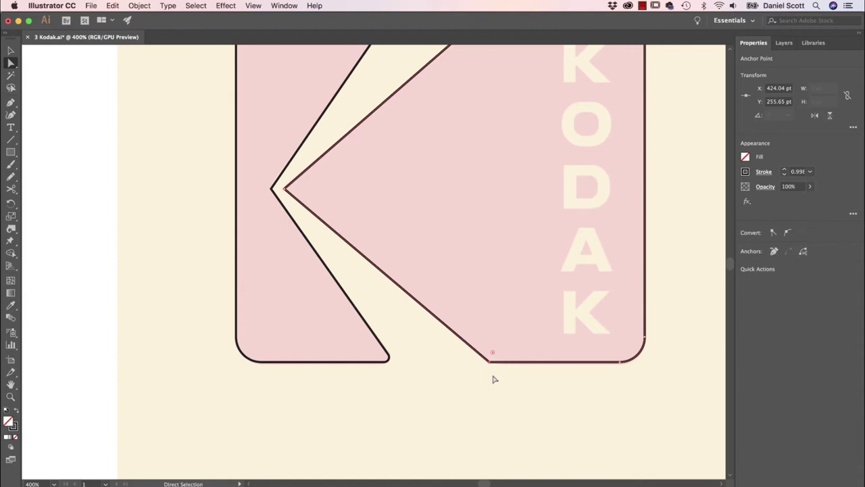
{"action": "scroll", "coordinate": [534, 297], "scroll_direction": "up", "scroll_amount": 3}
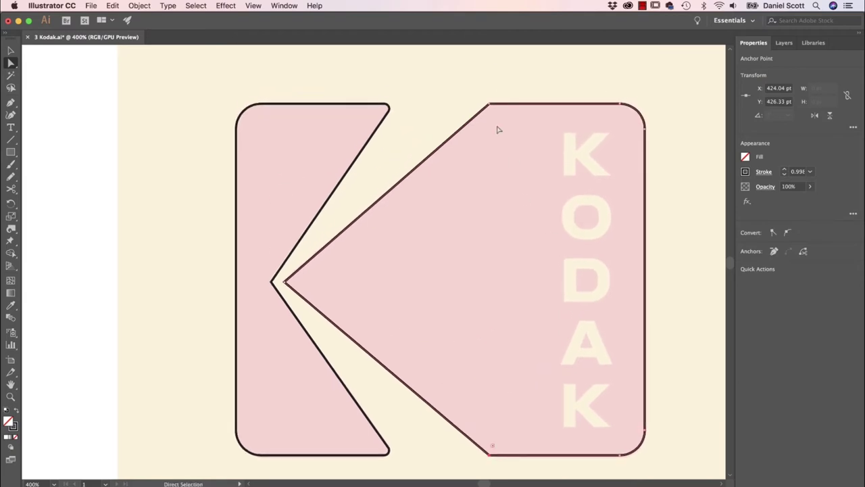
{"action": "left_click", "coordinate": [489, 105], "text": "shift"}
{"action": "left_click", "coordinate": [496, 458], "text": "shift"}
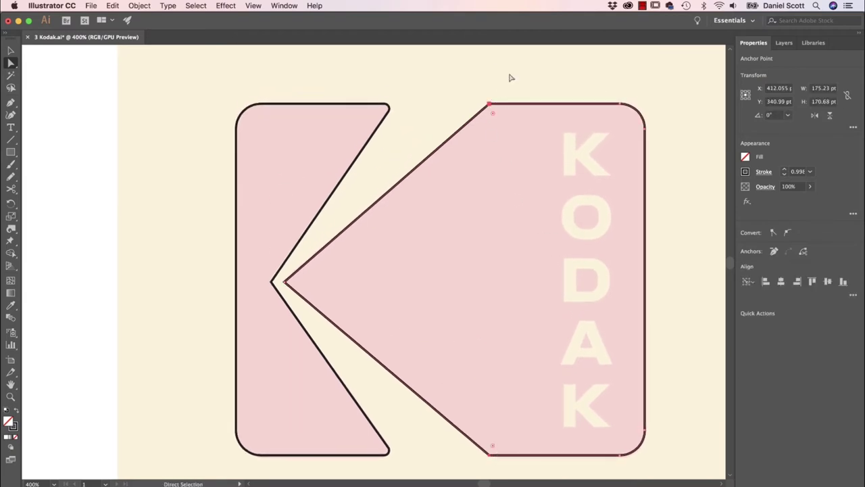
{"action": "scroll", "coordinate": [498, 282], "scroll_direction": "up", "scroll_amount": 4}
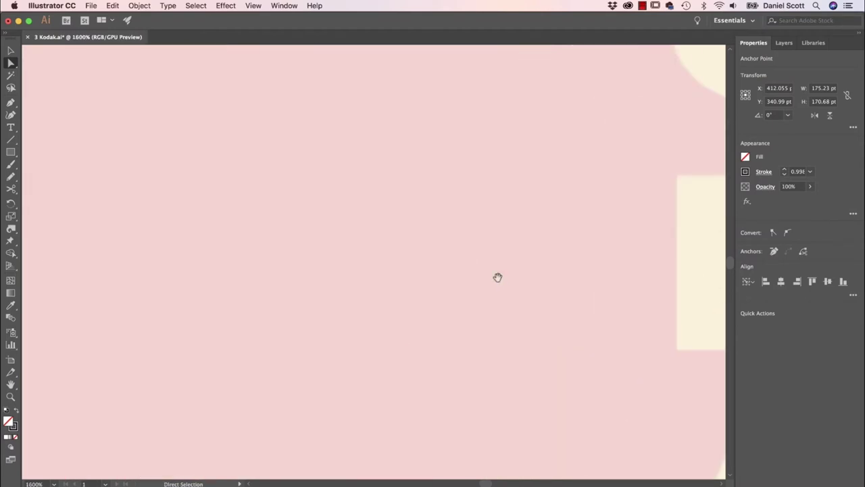
{"action": "left_click_drag", "start_coordinate": [499, 280], "coordinate": [483, 372]}
{"action": "scroll", "coordinate": [512, 204], "scroll_direction": "up", "scroll_amount": 10}
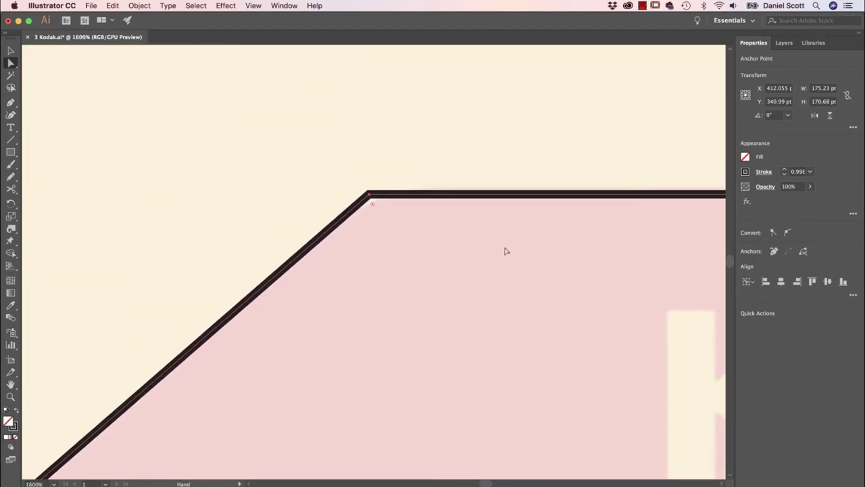
{"action": "left_click_drag", "start_coordinate": [373, 206], "coordinate": [435, 286]}
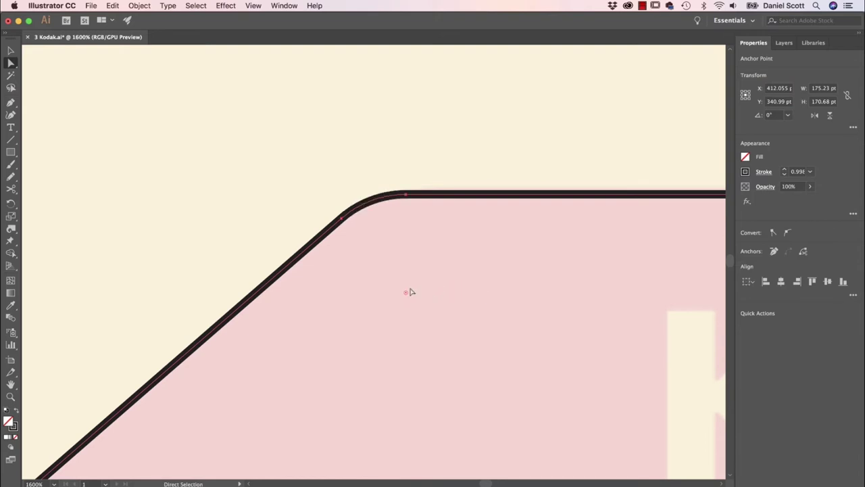
{"action": "left_click", "coordinate": [380, 126]}
- Zoom to the redrawn logo and select the K shape
{"action": "key", "text": "super+0"}
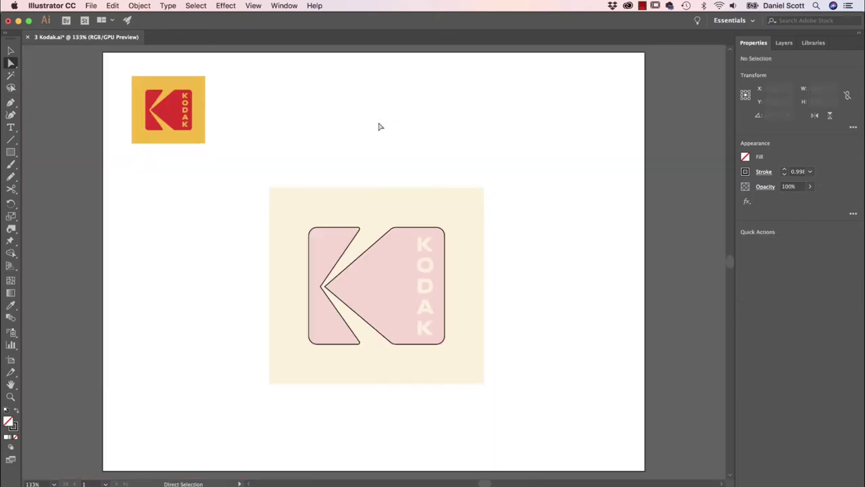
{"action": "key", "text": "super+minus"}
{"action": "key", "text": "super+minus"}
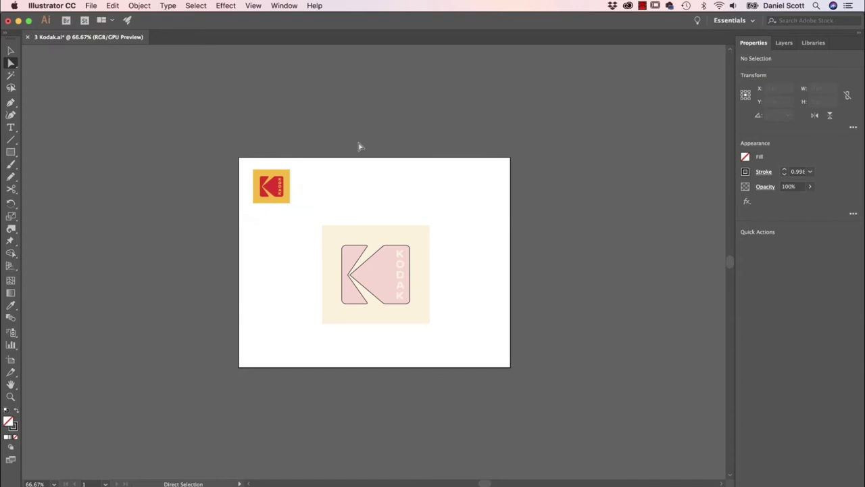
{"action": "key", "text": "super+plus"}
{"action": "key", "text": "super+plus"}
{"action": "key", "text": "super+plus"}
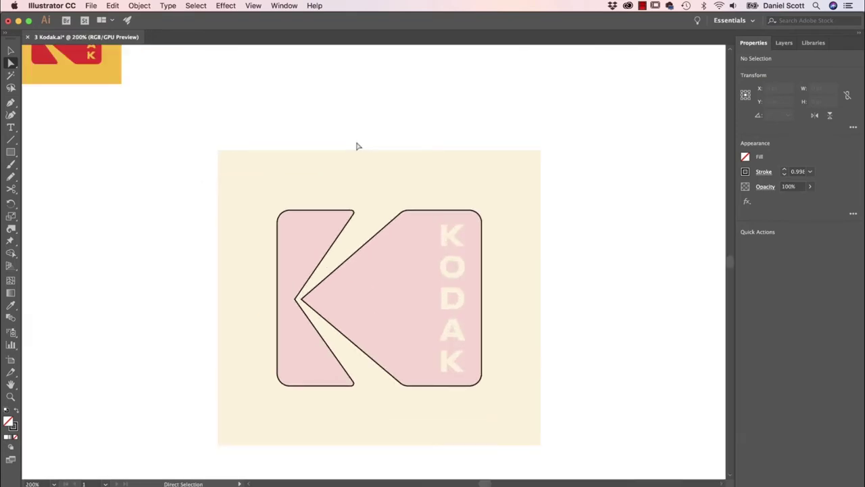
{"action": "key", "text": "v"}
{"action": "left_click_drag", "start_coordinate": [213, 178], "coordinate": [277, 332]}
{"action": "scroll", "coordinate": [277, 234], "scroll_direction": "up", "scroll_amount": 2}
{"action": "scroll", "coordinate": [277, 234], "scroll_direction": "left", "scroll_amount": 2}
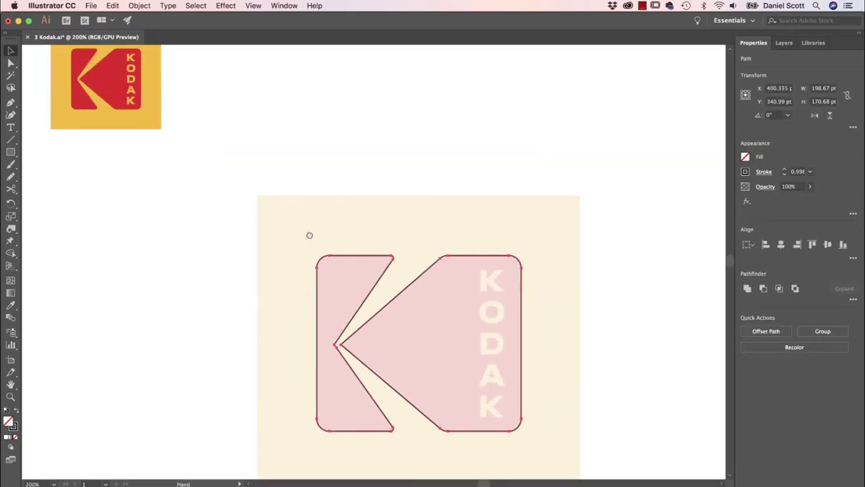
- Fill the K with the reference logo's red via the Eyedropper, then reselect it
{"action": "left_click", "coordinate": [11, 305]}
{"action": "left_click", "coordinate": [119, 82]}
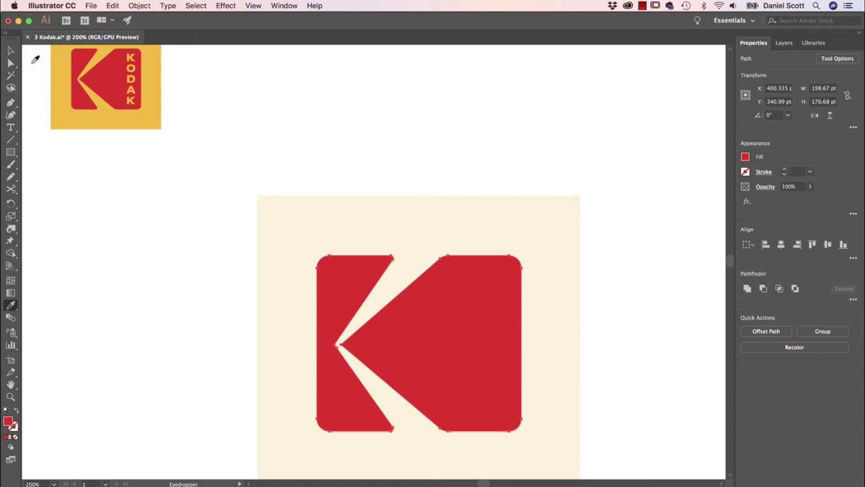
{"action": "left_click", "coordinate": [10, 50]}
{"action": "left_click", "coordinate": [160, 280]}
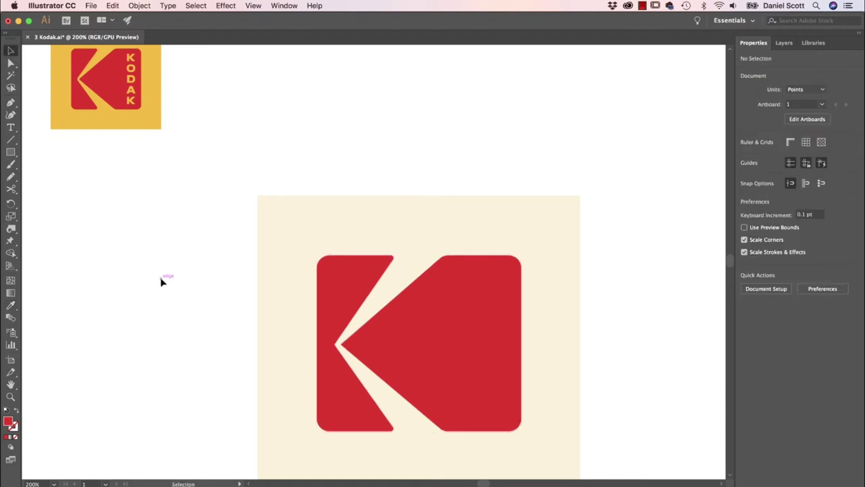
{"action": "left_click_drag", "start_coordinate": [291, 229], "coordinate": [532, 392]}
- Draw a large rectangle over the red K and nudge it into position
{"action": "left_click", "coordinate": [284, 256]}
{"action": "left_click", "coordinate": [11, 152]}
{"action": "left_click_drag", "start_coordinate": [243, 184], "coordinate": [628, 304]}
{"action": "scroll", "coordinate": [543, 311], "scroll_direction": "up", "scroll_amount": 5}
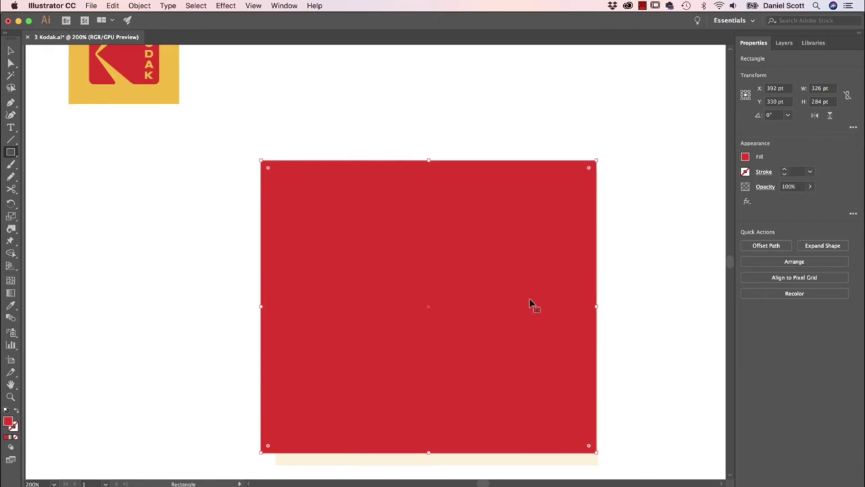
{"action": "key", "text": "v"}
{"action": "left_click_drag", "start_coordinate": [531, 253], "coordinate": [551, 261]}
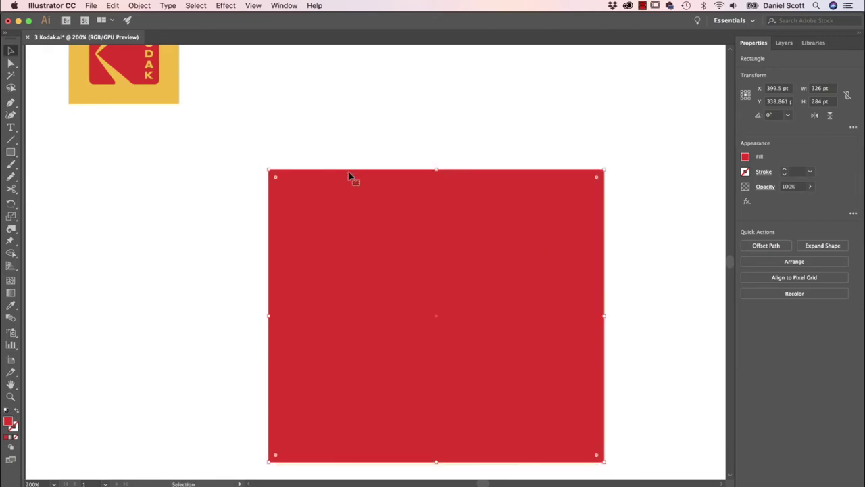
- Fill the rectangle with the reference logo's yellow and send it behind the K
{"action": "left_click", "coordinate": [11, 305]}
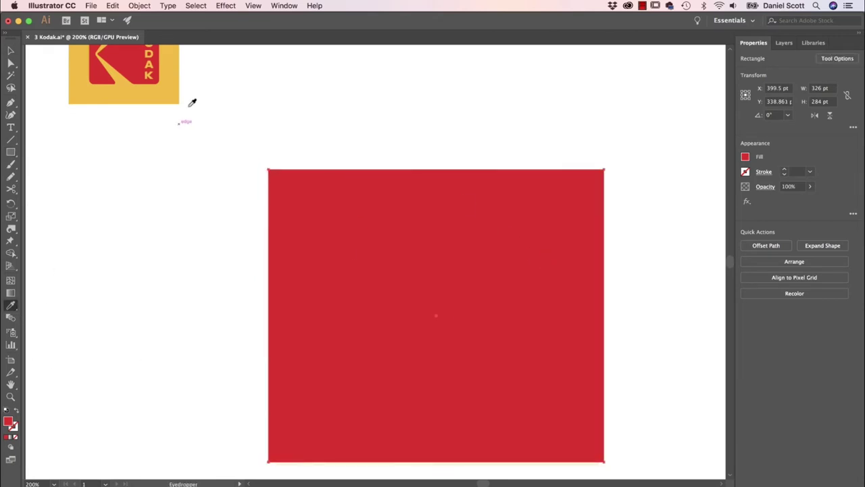
{"action": "left_click", "coordinate": [173, 80]}
{"action": "key", "text": "v"}
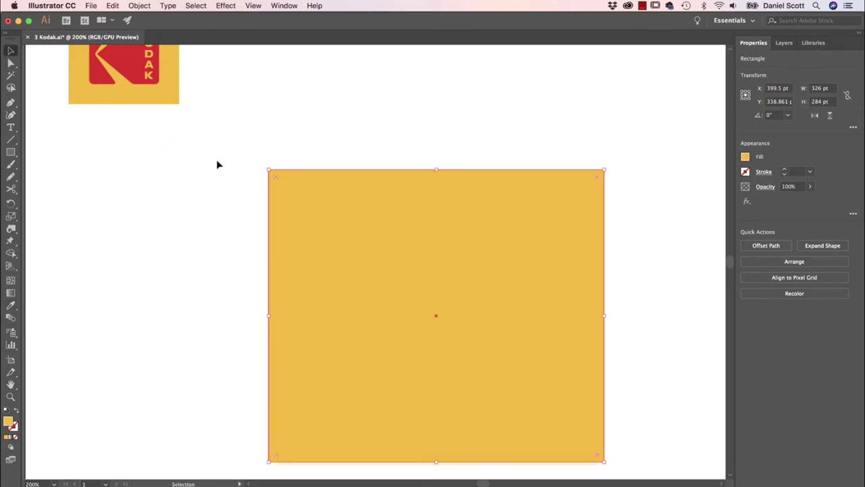
{"action": "left_click", "coordinate": [783, 264]}
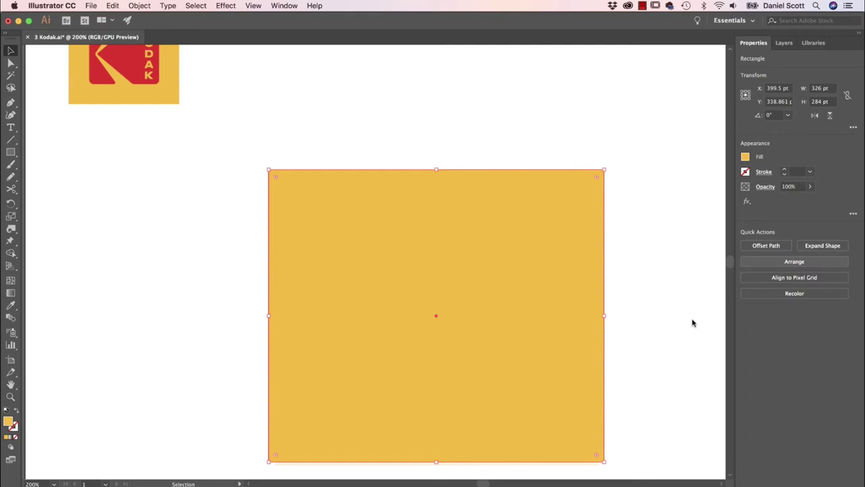
{"action": "key", "text": "super+shift+bracketleft"}
{"action": "left_click", "coordinate": [667, 346]}
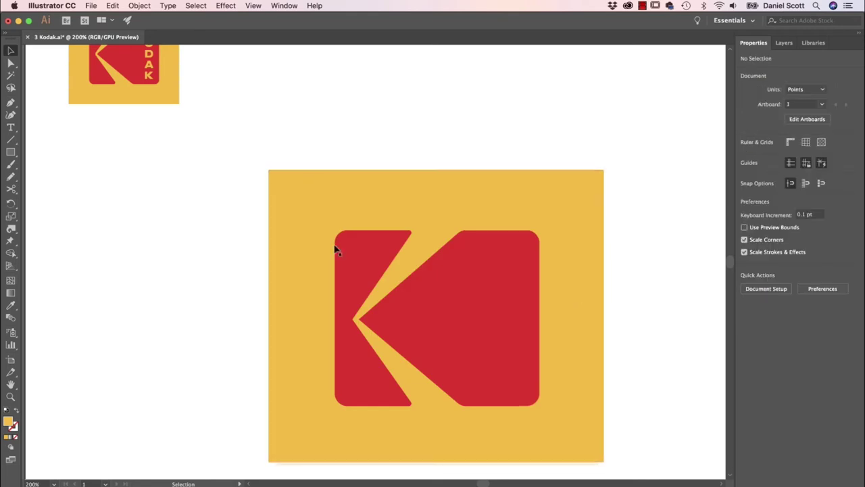
- Move the new logo to the upper right, then zoom to 1200% on the faded reference lettering
{"action": "left_click_drag", "start_coordinate": [222, 196], "coordinate": [596, 192]}
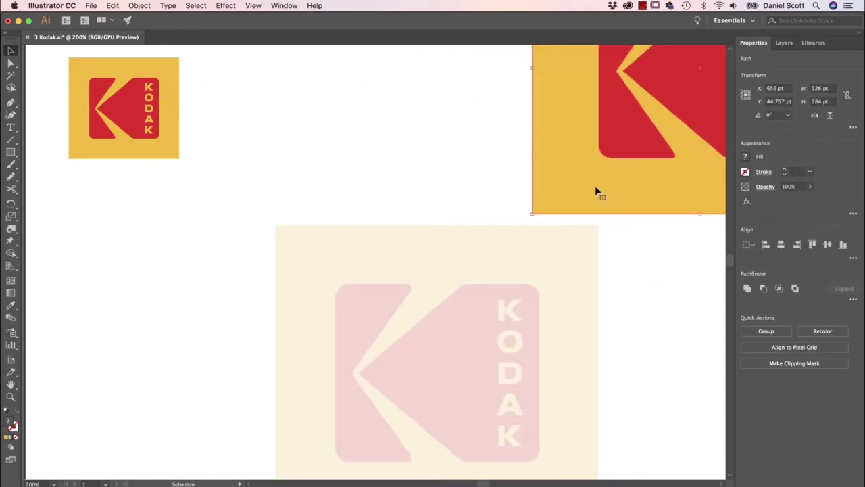
{"action": "left_click", "coordinate": [601, 318]}
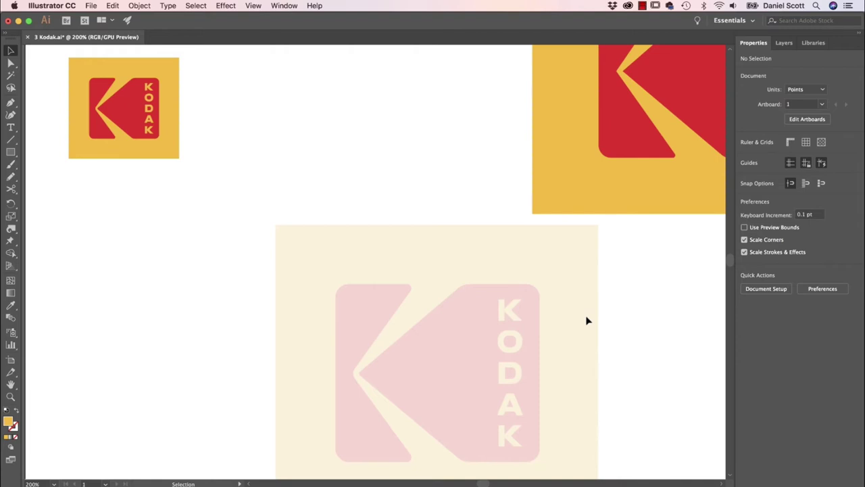
{"action": "key", "text": "super+equal"}
{"action": "left_click_drag", "start_coordinate": [586, 315], "coordinate": [369, 227]}
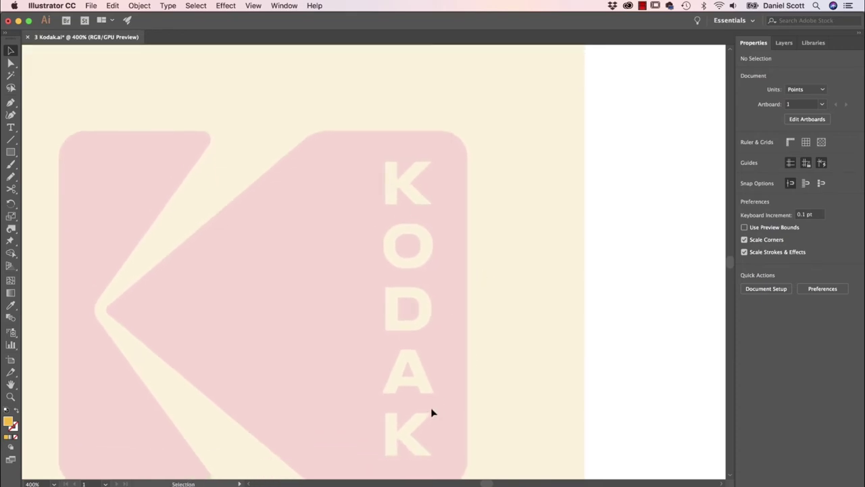
{"action": "left_click_drag", "start_coordinate": [442, 402], "coordinate": [461, 375]}
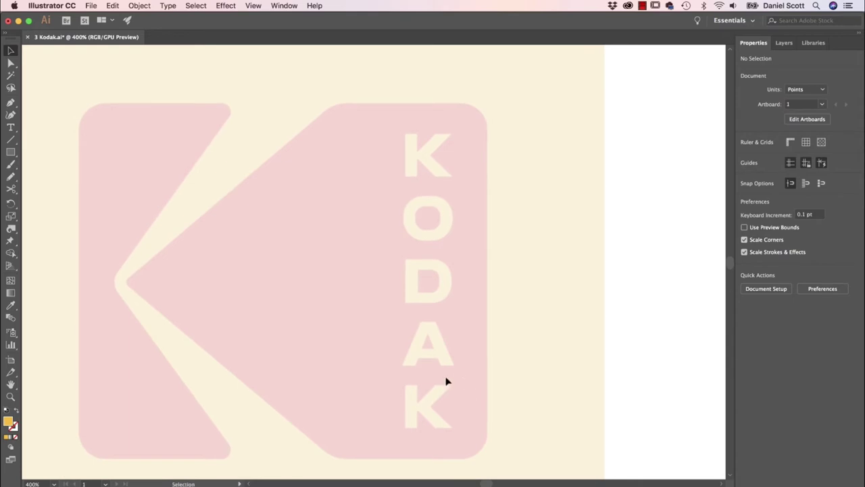
{"action": "scroll", "coordinate": [447, 382], "scroll_direction": "up", "scroll_amount": 10}
{"action": "scroll", "coordinate": [446, 382], "scroll_direction": "left", "scroll_amount": 10}
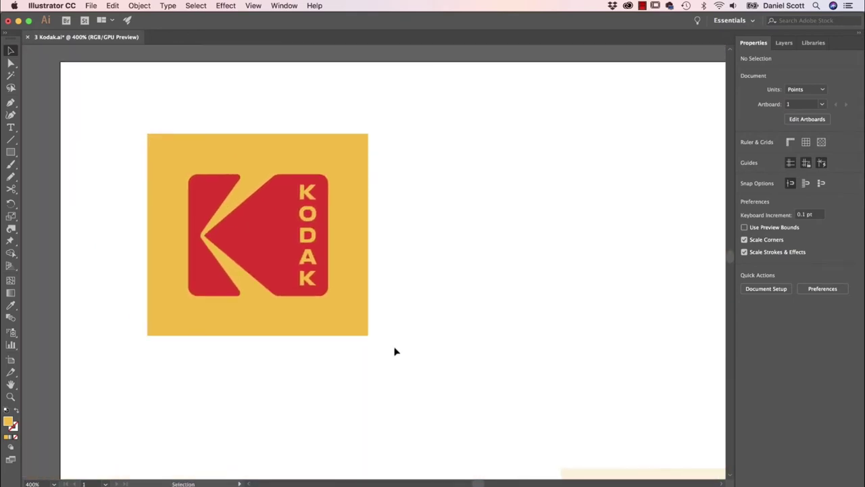
{"action": "key", "text": "super+equal"}
{"action": "key", "text": "super+equal"}
{"action": "key", "text": "super+equal"}
- Capture a screenshot region around the enlarged vertical KODAK lettering
{"action": "left_click_drag", "start_coordinate": [345, 340], "coordinate": [536, 395]}
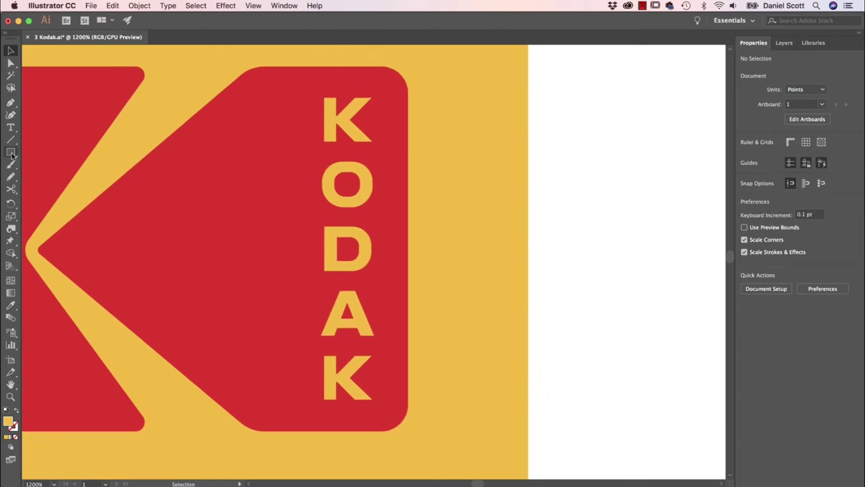
{"action": "key", "text": "super"}
{"action": "left_click_drag", "start_coordinate": [314, 88], "coordinate": [391, 412]}
{"action": "key", "text": "super+Tab"}
{"action": "key", "text": "super+Tab"}
{"action": "key", "text": "super+Tab"}
{"action": "key", "text": "super+Tab"}
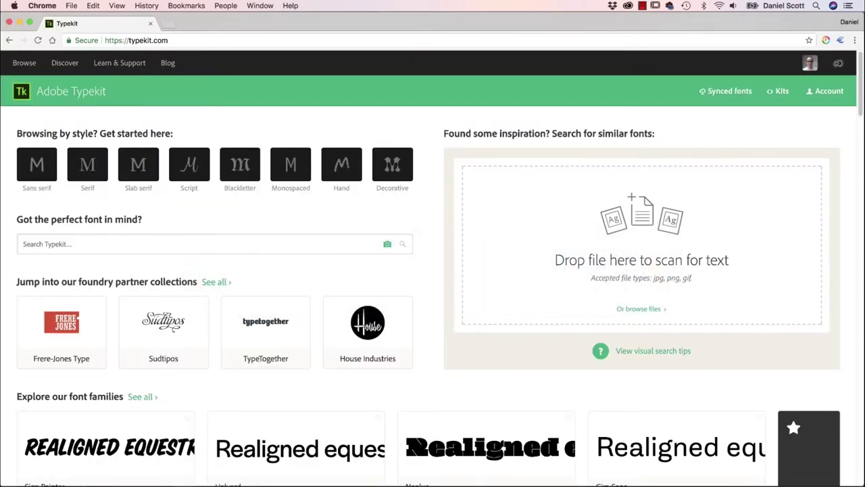
- Carry the new Screen Shot file from Finder into Photoshop
{"action": "key", "text": "super+Tab"}
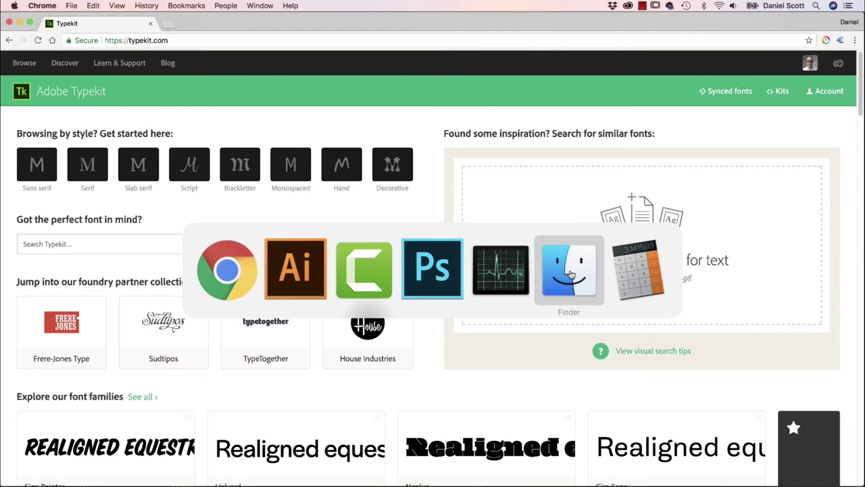
{"action": "left_click", "coordinate": [572, 274]}
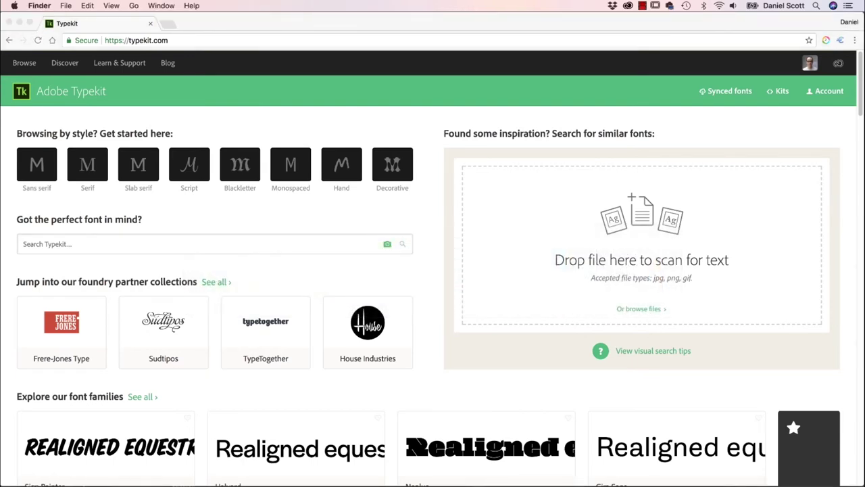
{"action": "left_click_drag", "start_coordinate": [4, 227], "coordinate": [350, 89]}
{"action": "key", "text": "super+Tab"}
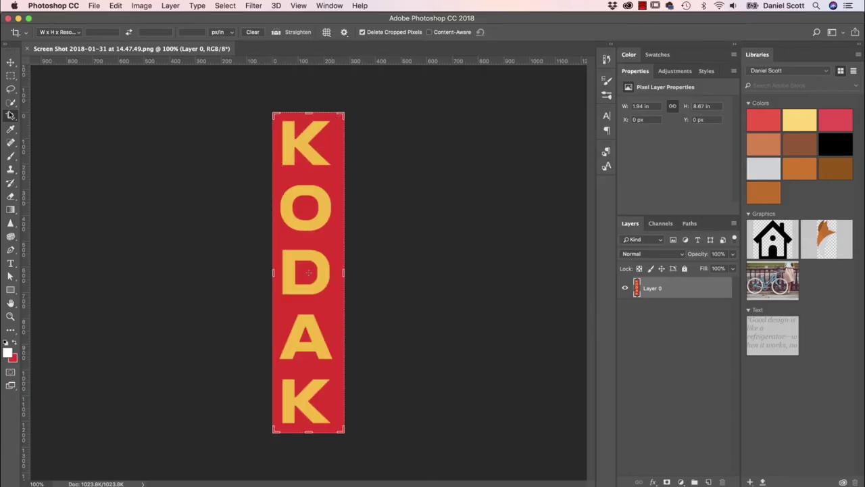
- Crop outward to extend the screenshot canvas to the right into a landscape shape
{"action": "left_click_drag", "start_coordinate": [342, 431], "coordinate": [504, 435]}
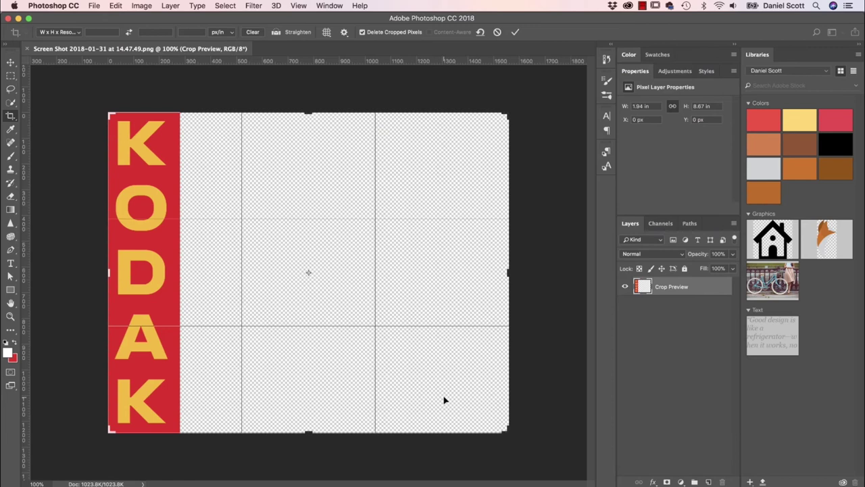
{"action": "key", "text": "Return"}
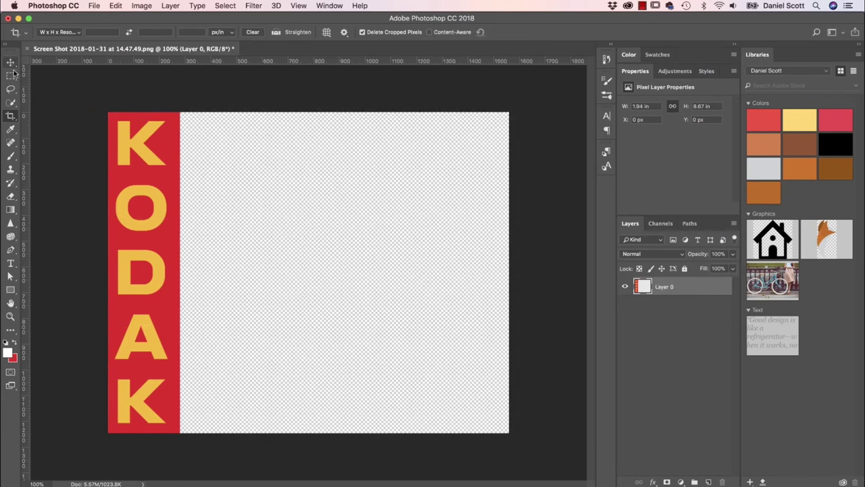
- Select the letter O and copy it onto a new layer
{"action": "left_click", "coordinate": [11, 76]}
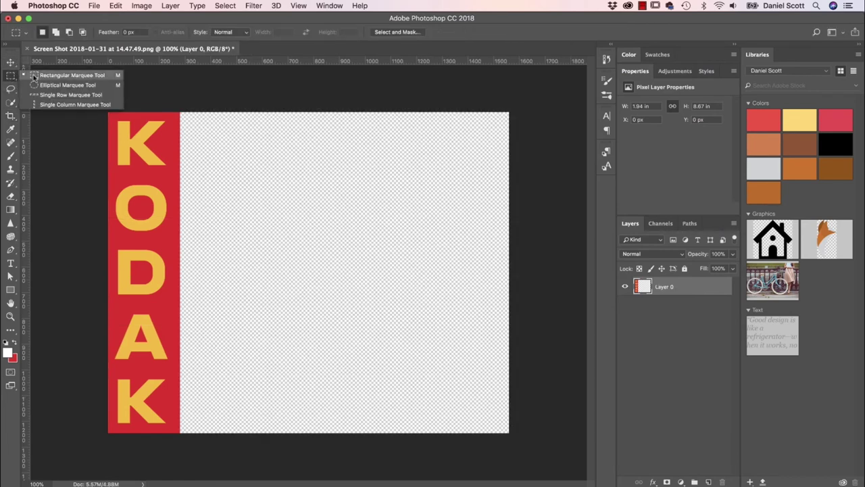
{"action": "left_click", "coordinate": [50, 76]}
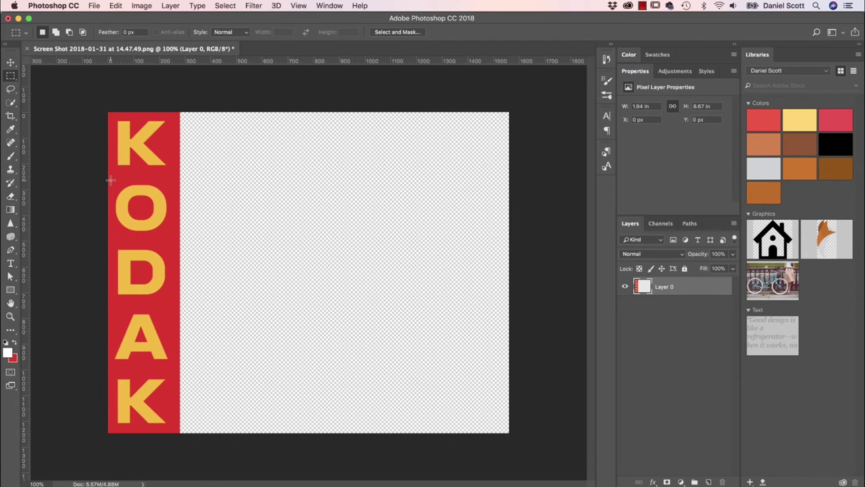
{"action": "left_click_drag", "start_coordinate": [110, 179], "coordinate": [250, 166]}
{"action": "key", "text": "ctrl+j"}
{"action": "key", "text": "v"}
- Copy the letter D onto a new layer and place it beside the O
{"action": "key", "text": "m"}
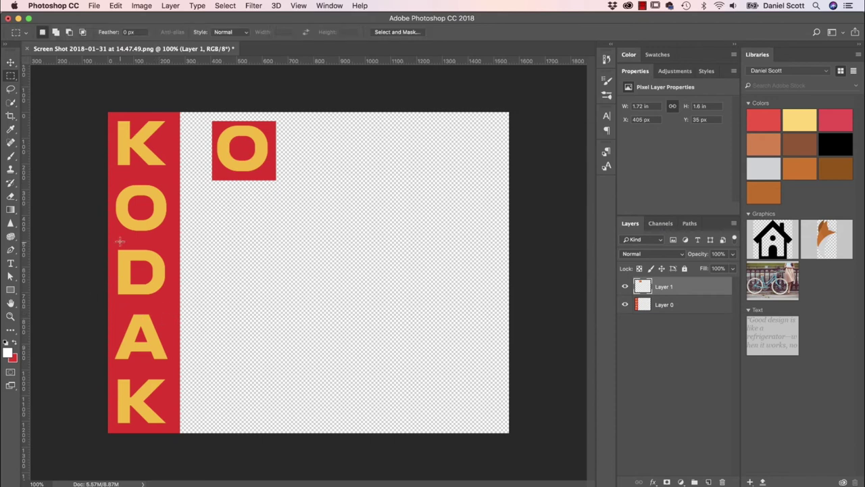
{"action": "left_click_drag", "start_coordinate": [110, 241], "coordinate": [171, 301]}
{"action": "key", "text": "ctrl+c"}
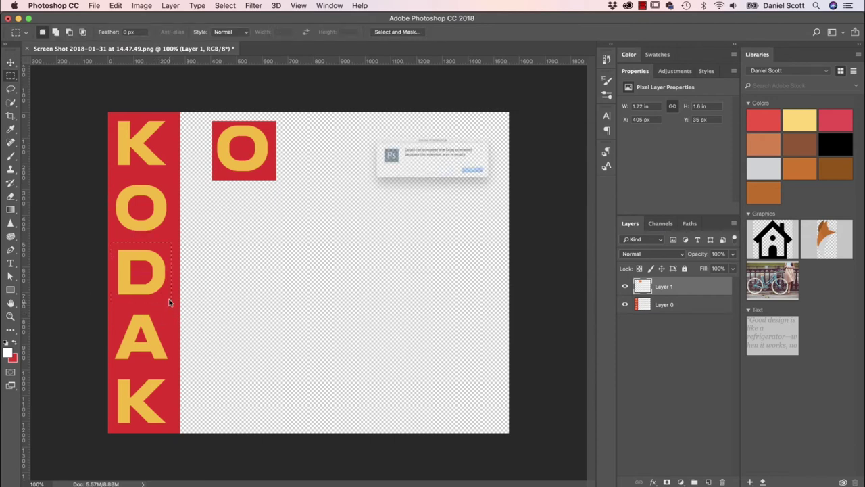
{"action": "left_click", "coordinate": [510, 182]}
{"action": "left_click", "coordinate": [675, 305]}
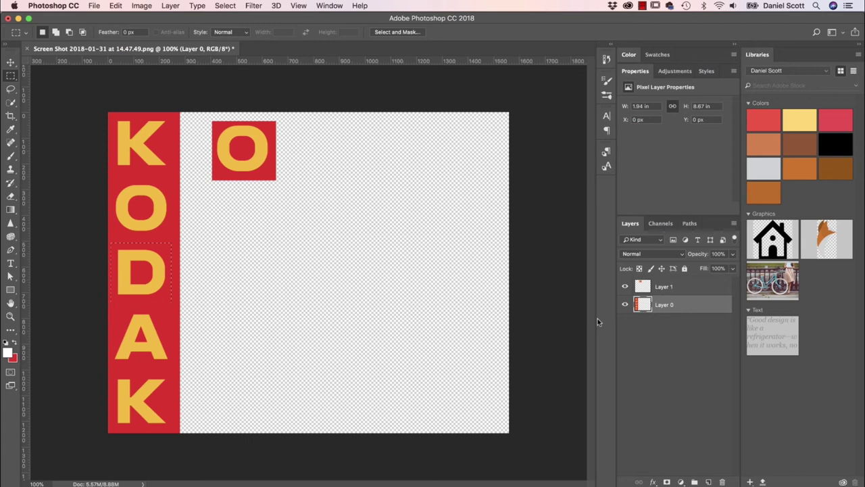
{"action": "key", "text": "ctrl+c"}
{"action": "key", "text": "ctrl+v"}
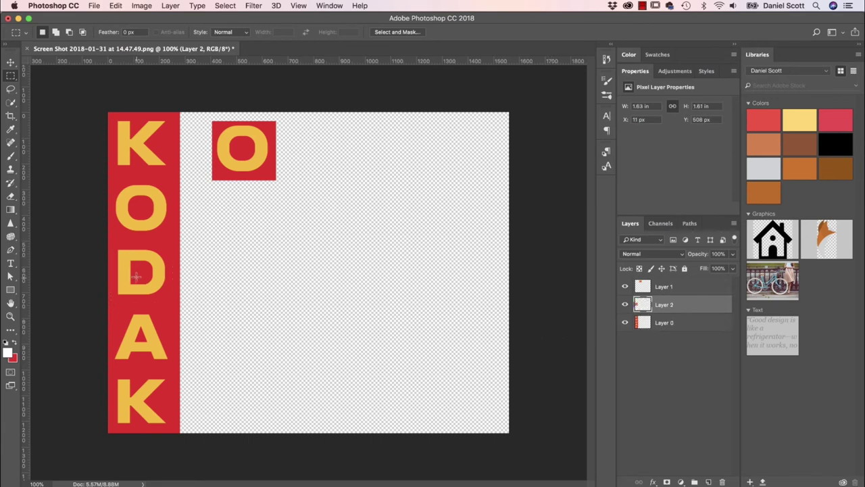
{"action": "key", "text": "v"}
{"action": "left_click_drag", "start_coordinate": [139, 276], "coordinate": [332, 156]}
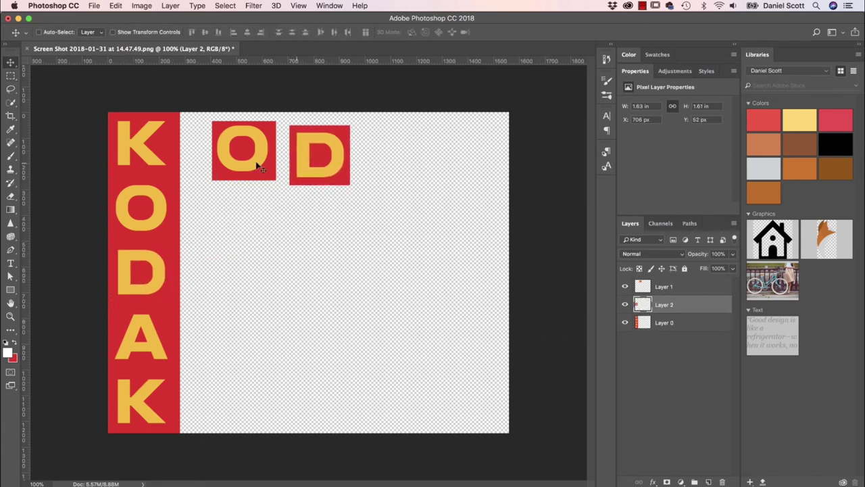
- Copy the letter A onto a new layer and move it into the top row
{"action": "left_click", "coordinate": [10, 75]}
{"action": "left_click_drag", "start_coordinate": [114, 308], "coordinate": [163, 357]}
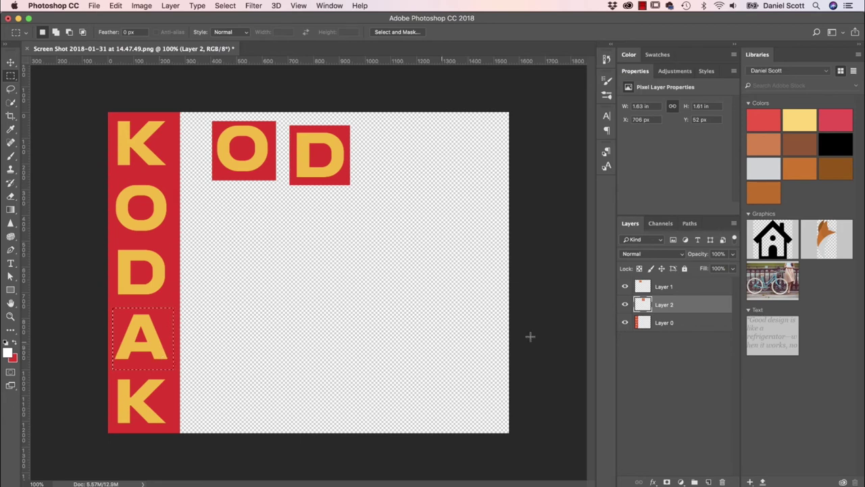
{"action": "left_click", "coordinate": [657, 324]}
{"action": "key", "text": "super+c"}
{"action": "key", "text": "super+v"}
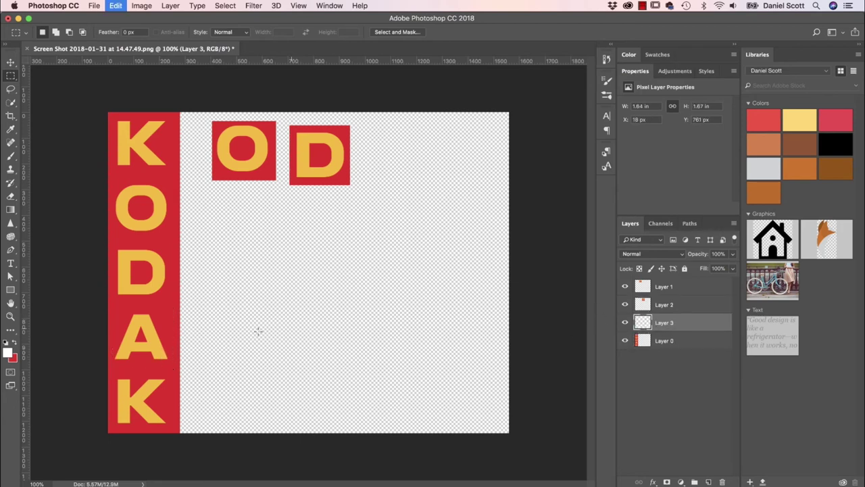
{"action": "left_click", "coordinate": [10, 63]}
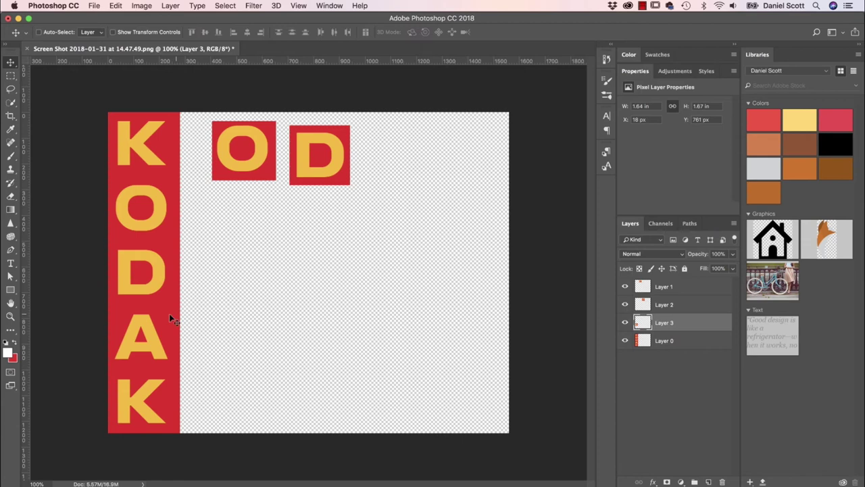
{"action": "left_click_drag", "start_coordinate": [150, 340], "coordinate": [389, 157]}
- Copy the bottom K onto a new layer and place it beside the A
{"action": "key", "text": "m"}
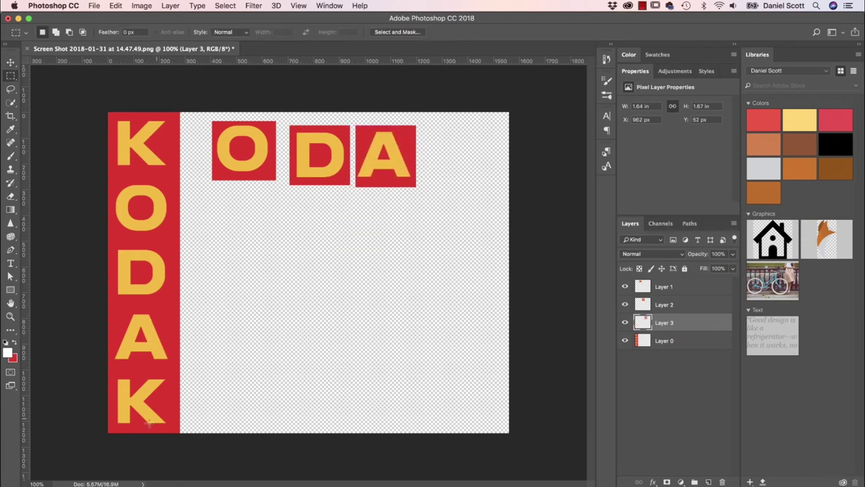
{"action": "left_click_drag", "start_coordinate": [113, 374], "coordinate": [179, 433]}
{"action": "left_click", "coordinate": [673, 342]}
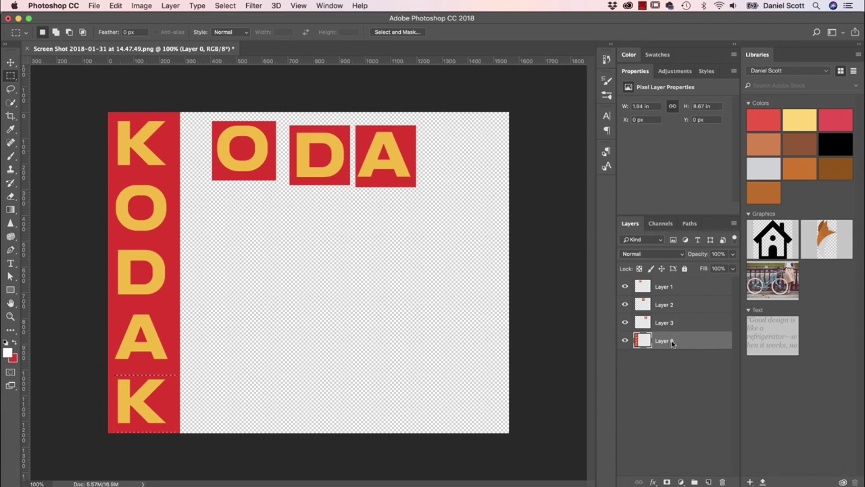
{"action": "key", "text": "super+j"}
{"action": "key", "text": "v"}
{"action": "left_click_drag", "start_coordinate": [147, 383], "coordinate": [460, 136]}
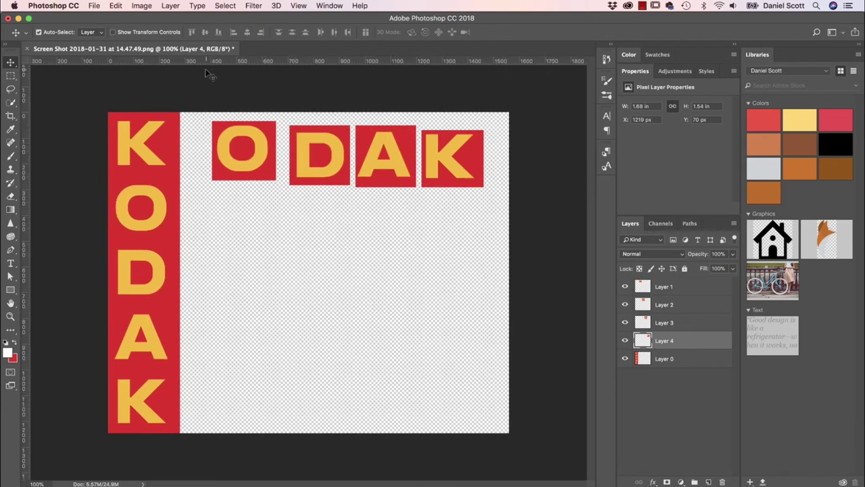
- Turn off Auto-Select, add a baseline guide, and shift the top-row K block up slightly
{"action": "key", "text": "super"}
{"action": "left_click_drag", "start_coordinate": [209, 62], "coordinate": [163, 168]}
{"action": "scroll", "coordinate": [162, 168], "scroll_direction": "up", "scroll_amount": 5}
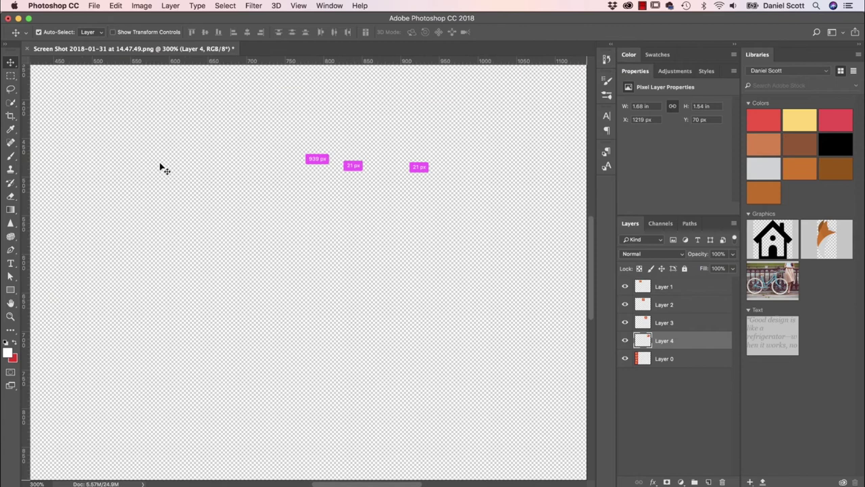
{"action": "scroll", "coordinate": [343, 326], "scroll_direction": "up", "scroll_amount": 5}
{"action": "scroll", "coordinate": [343, 326], "scroll_direction": "left", "scroll_amount": 7}
{"action": "key", "text": "super+r"}
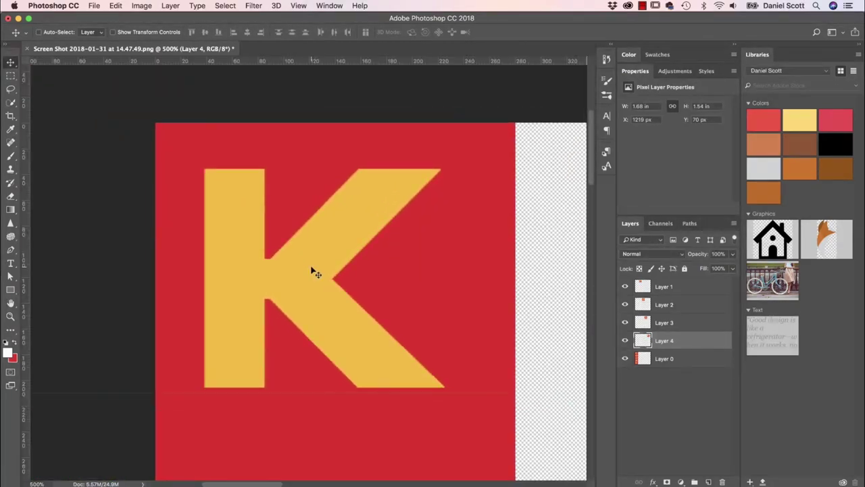
{"action": "left_click_drag", "start_coordinate": [340, 390], "coordinate": [319, 386]}
- Slide the O and D blocks left to abut, nudging D onto the baseline
{"action": "scroll", "coordinate": [303, 273], "scroll_direction": "right", "scroll_amount": 5}
{"action": "key", "text": "super+r"}
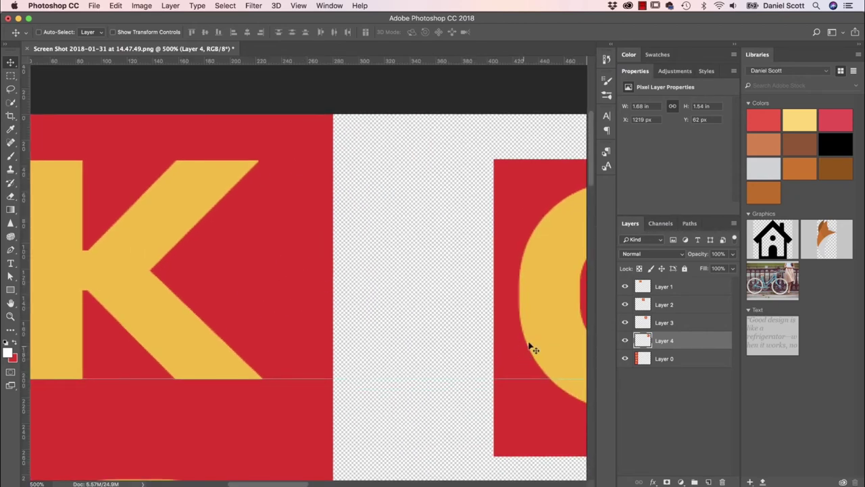
{"action": "left_click", "coordinate": [674, 286]}
{"action": "left_click_drag", "start_coordinate": [518, 301], "coordinate": [309, 265]}
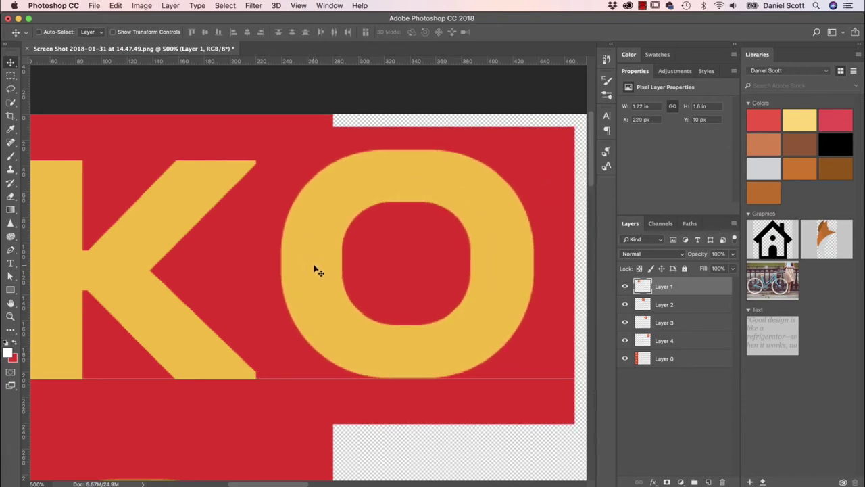
{"action": "key", "text": "super+minus"}
{"action": "key", "text": "super+minus"}
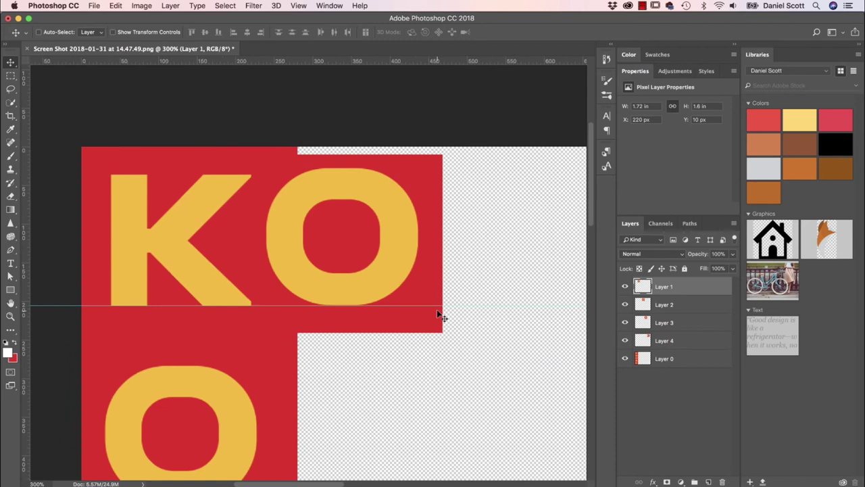
{"action": "key", "text": "super+minus"}
{"action": "key", "text": "super+minus"}
{"action": "key", "text": "super+plus"}
{"action": "key", "text": "super+plus"}
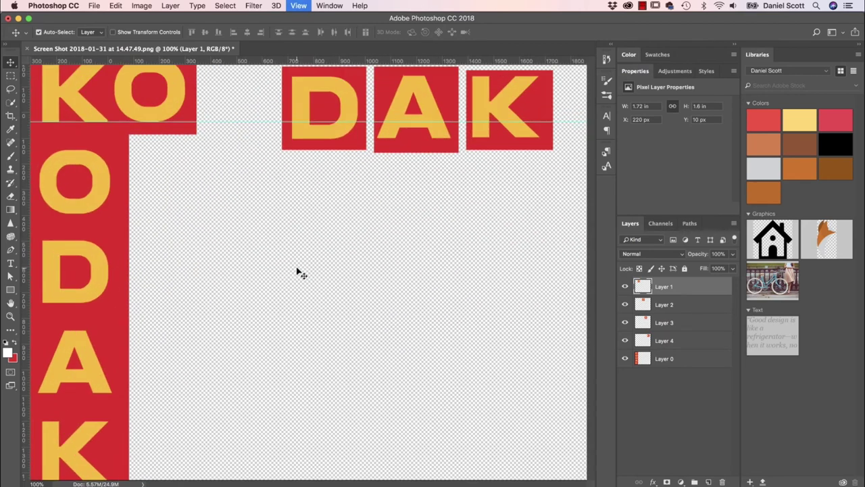
{"action": "key", "text": "super+r"}
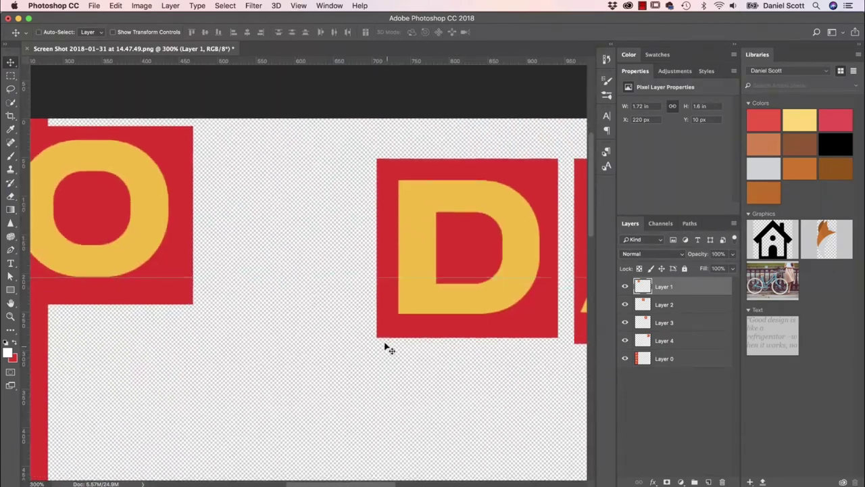
{"action": "left_click_drag", "start_coordinate": [464, 247], "coordinate": [316, 210]}
{"action": "key", "text": "Down"}
{"action": "key", "text": "Down"}
{"action": "key", "text": "Down"}
{"action": "key", "text": "Down"}
{"action": "key", "text": "Down"}
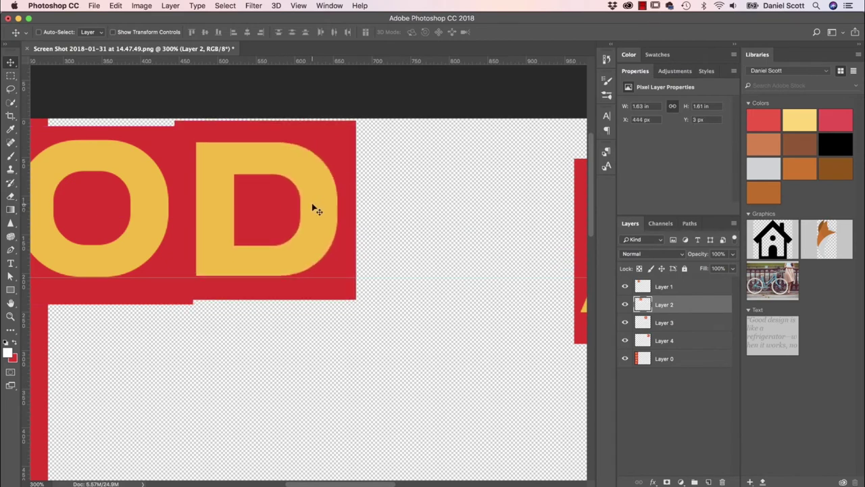
- Slide the A block against the D and nudge A and K into alignment
{"action": "scroll", "coordinate": [317, 210], "scroll_direction": "right", "scroll_amount": 5}
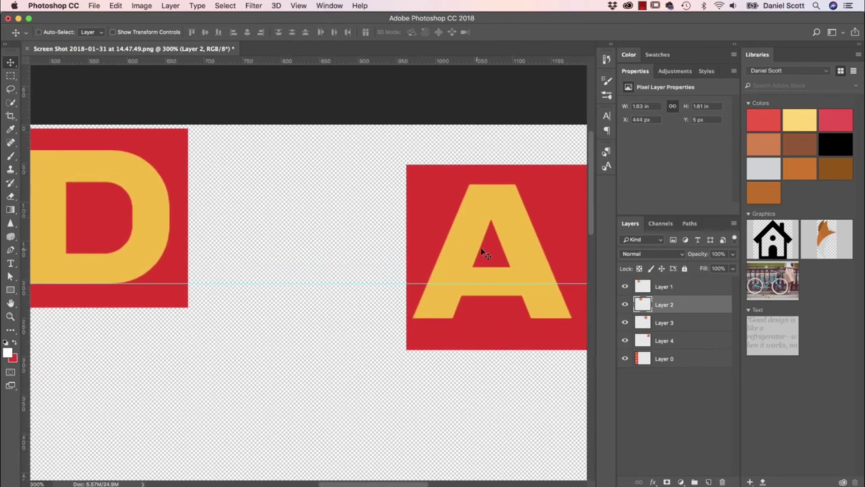
{"action": "left_click", "coordinate": [486, 249], "text": "super"}
{"action": "left_click_drag", "start_coordinate": [415, 228], "coordinate": [315, 225]}
{"action": "key", "text": "Down"}
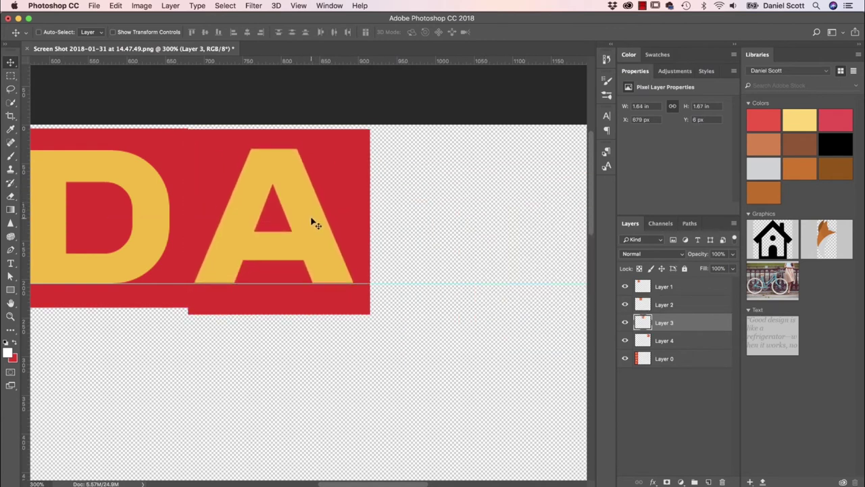
{"action": "scroll", "coordinate": [329, 231], "scroll_direction": "right", "scroll_amount": 6}
{"action": "left_click_drag", "start_coordinate": [450, 270], "coordinate": [228, 230]}
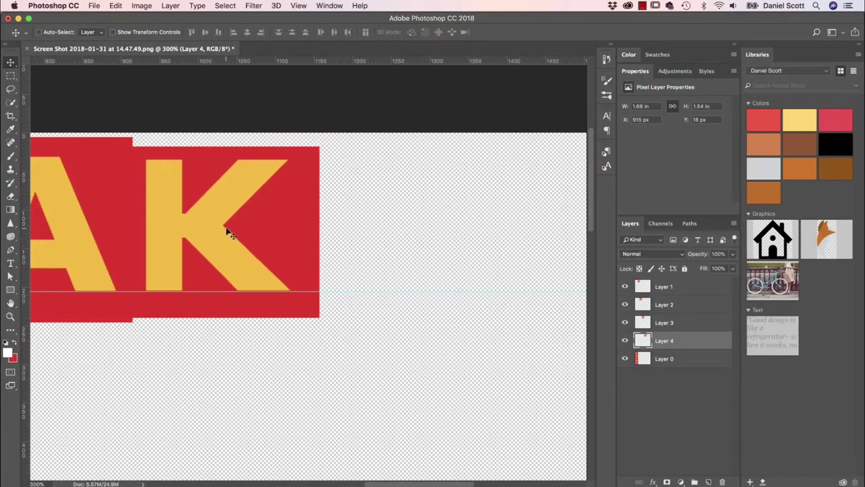
{"action": "key", "text": "Left"}
{"action": "scroll", "coordinate": [225, 232], "scroll_direction": "left", "scroll_amount": 5}
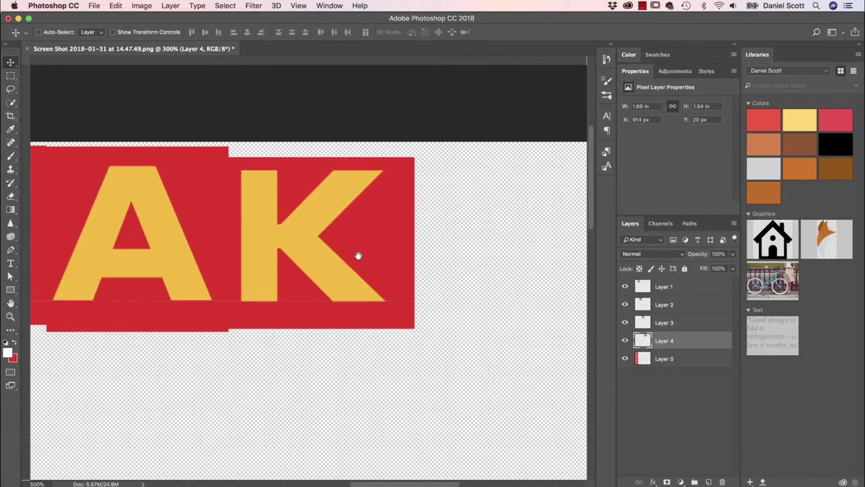
{"action": "scroll", "coordinate": [351, 267], "scroll_direction": "down", "scroll_amount": 5}
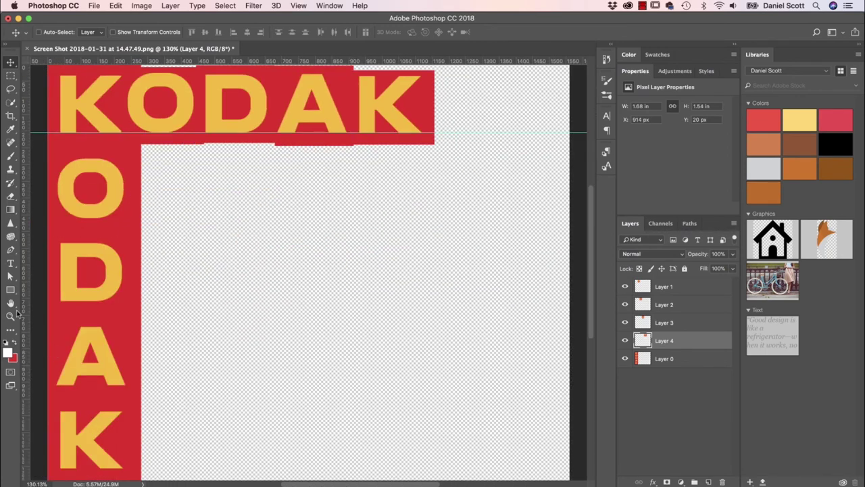
- Crop the canvas down to the top KODAK row
{"action": "left_click", "coordinate": [10, 116]}
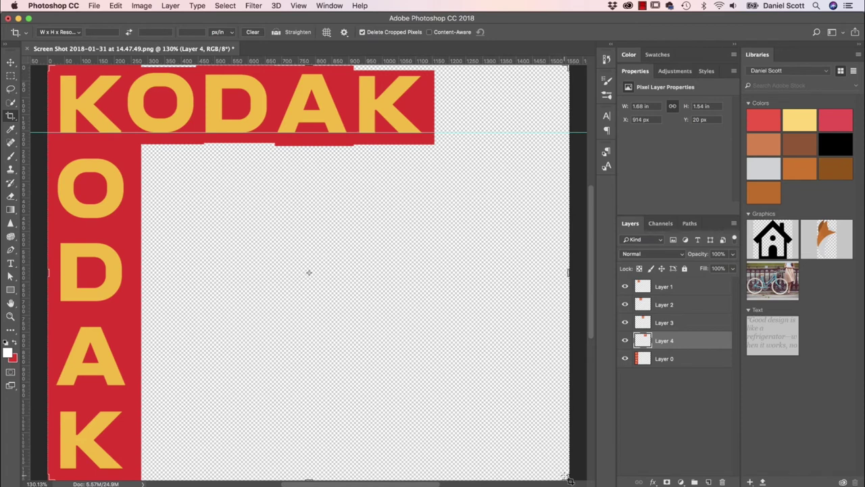
{"action": "left_click_drag", "start_coordinate": [565, 477], "coordinate": [497, 309]}
{"action": "key", "text": "Return"}
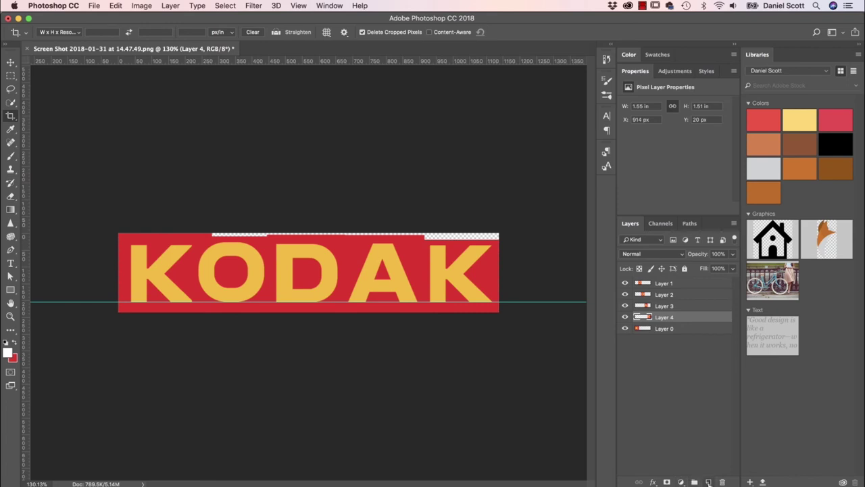
- Add a new bottom layer and fill it with the banner's sampled red
{"action": "left_click", "coordinate": [708, 482]}
{"action": "left_click_drag", "start_coordinate": [686, 317], "coordinate": [688, 355]}
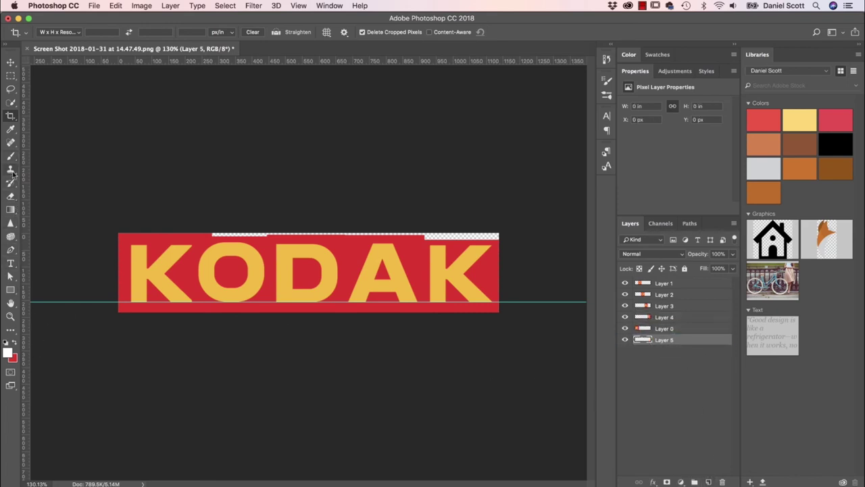
{"action": "key", "text": "i"}
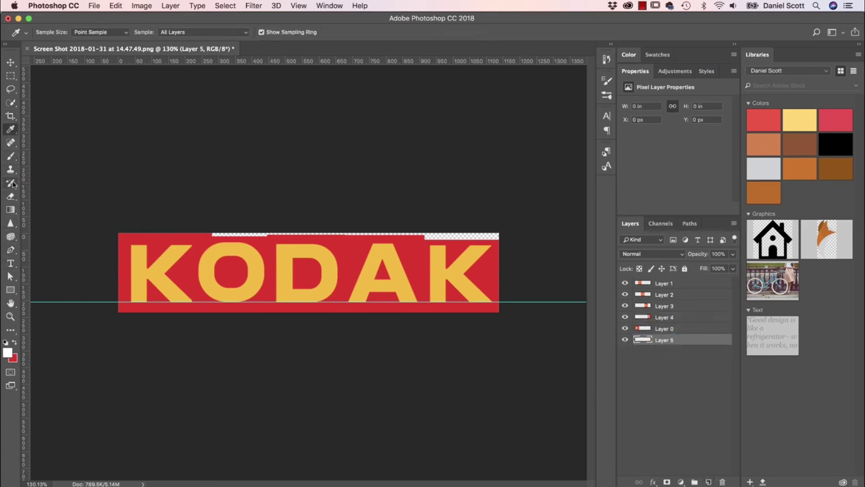
{"action": "left_click", "coordinate": [123, 236]}
{"action": "left_click", "coordinate": [116, 5]}
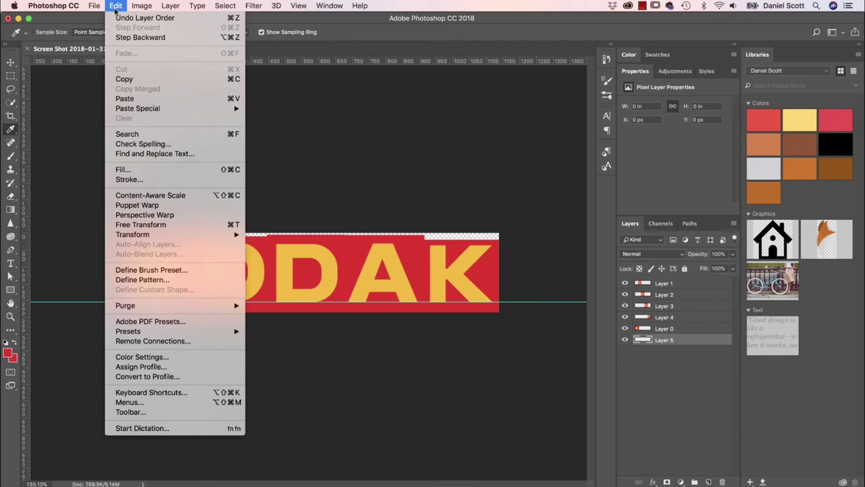
{"action": "left_click", "coordinate": [132, 172]}
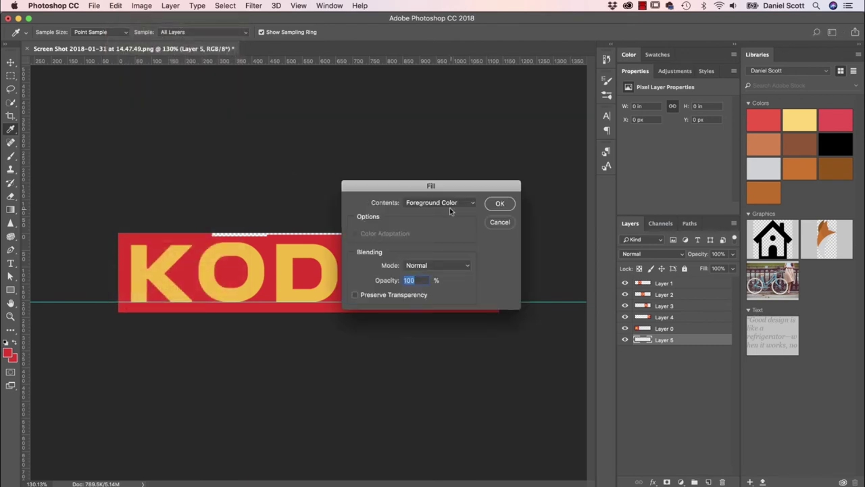
{"action": "left_click", "coordinate": [493, 204]}
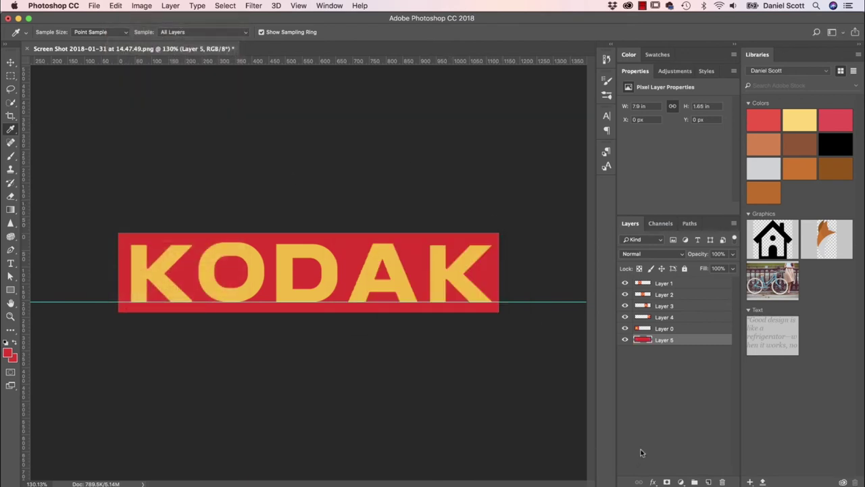
{"action": "left_click", "coordinate": [671, 402]}
- Save a copy of the KODAK banner to the Desktop as a Maximum-quality JPEG
{"action": "key", "text": "super+shift+s"}
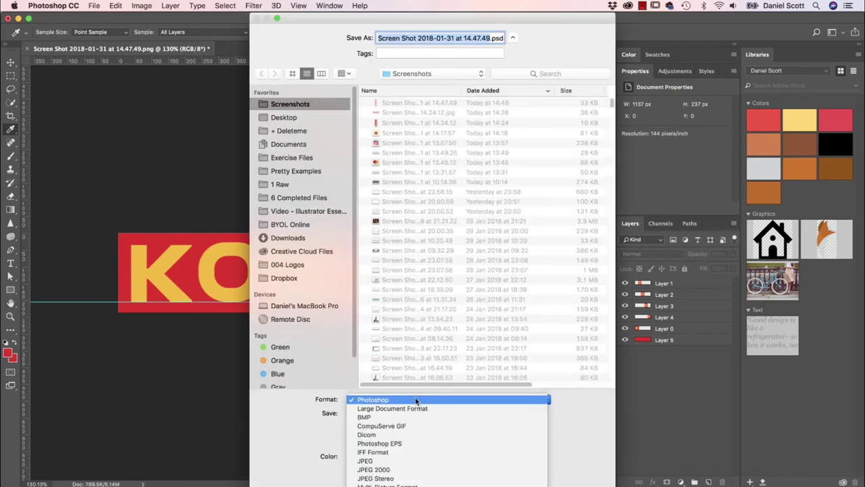
{"action": "left_click", "coordinate": [398, 460]}
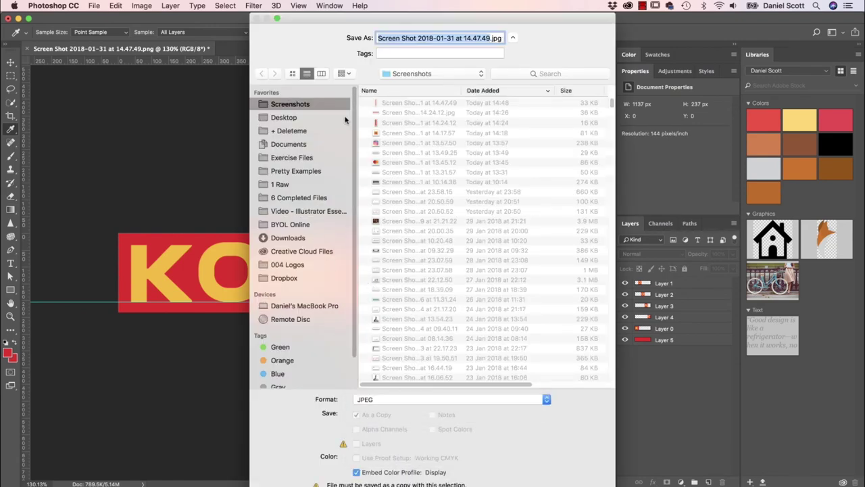
{"action": "left_click", "coordinate": [291, 117]}
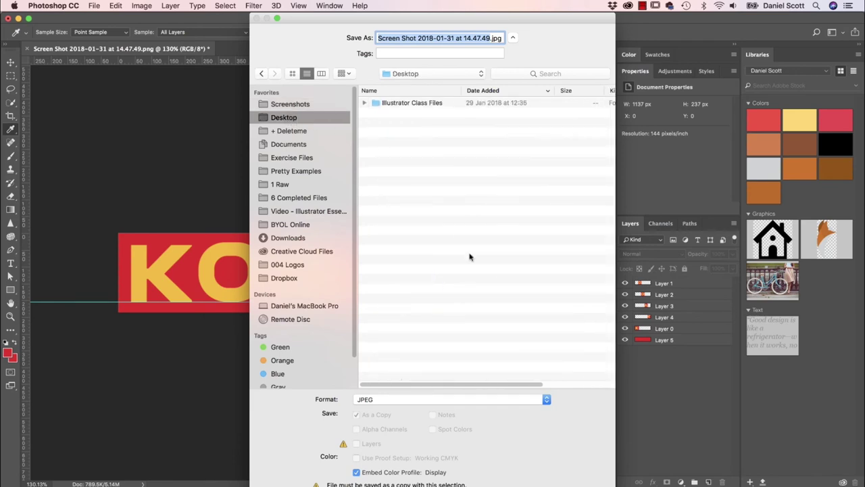
{"action": "key", "text": "Return"}
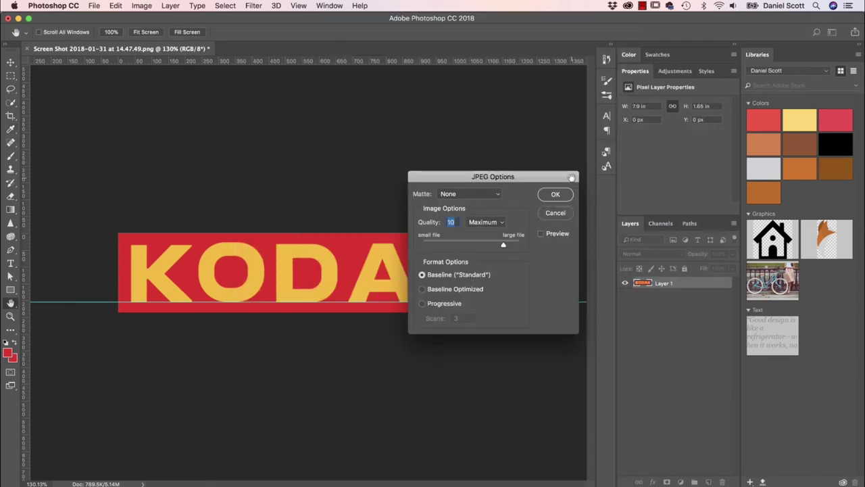
{"action": "left_click", "coordinate": [551, 196]}
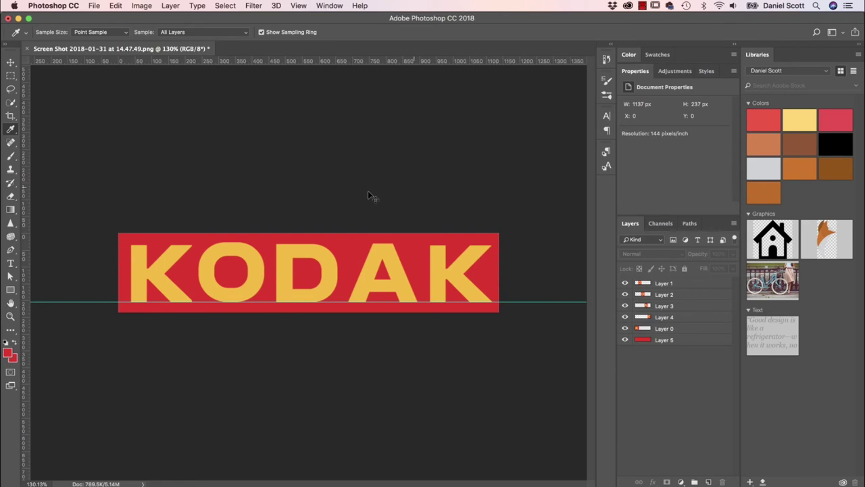
{"action": "key", "text": "super+Tab"}
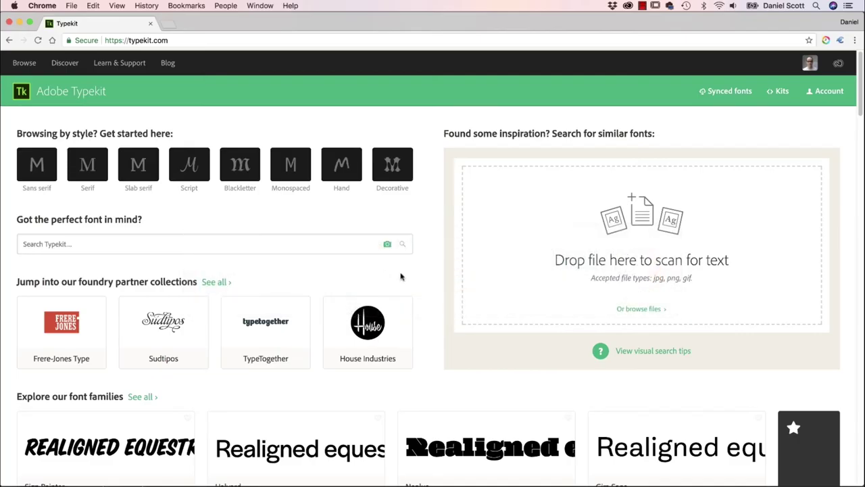
- Upload the KODAK screenshot to Typekit's visual search and confirm the text region
{"action": "key", "text": "super+Tab"}
{"action": "key", "text": "super+Tab"}
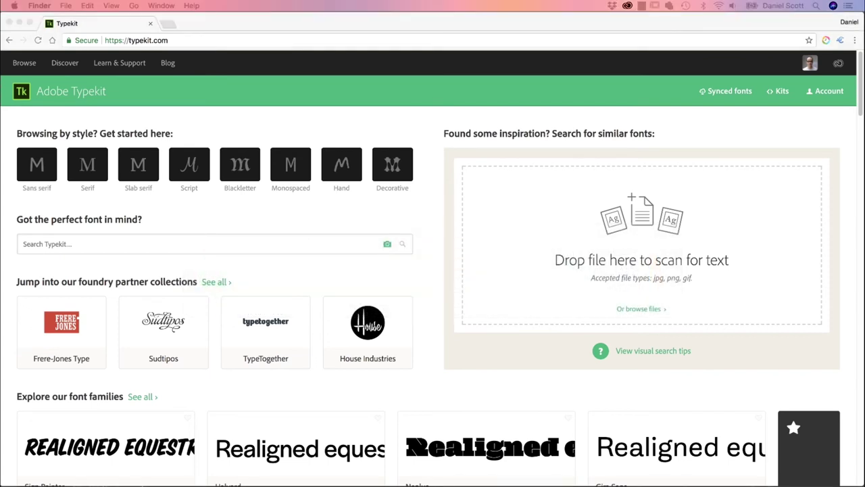
{"action": "left_click_drag", "start_coordinate": [588, 304], "coordinate": [611, 232]}
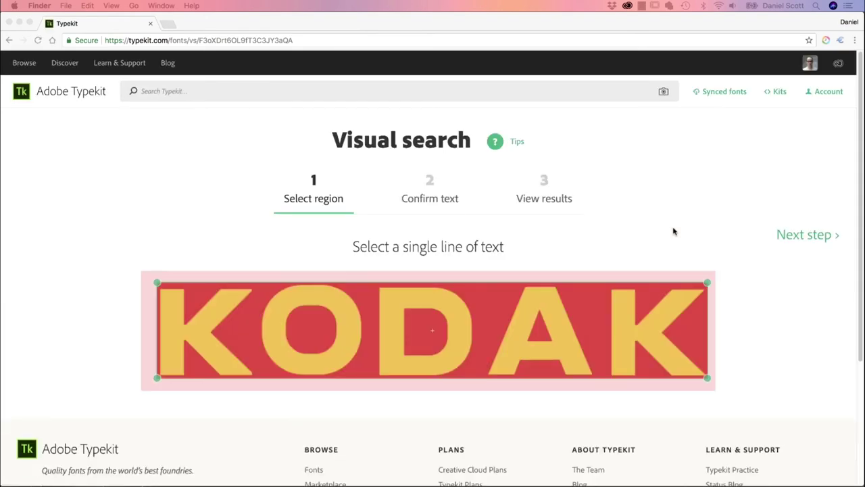
{"action": "left_click", "coordinate": [803, 240]}
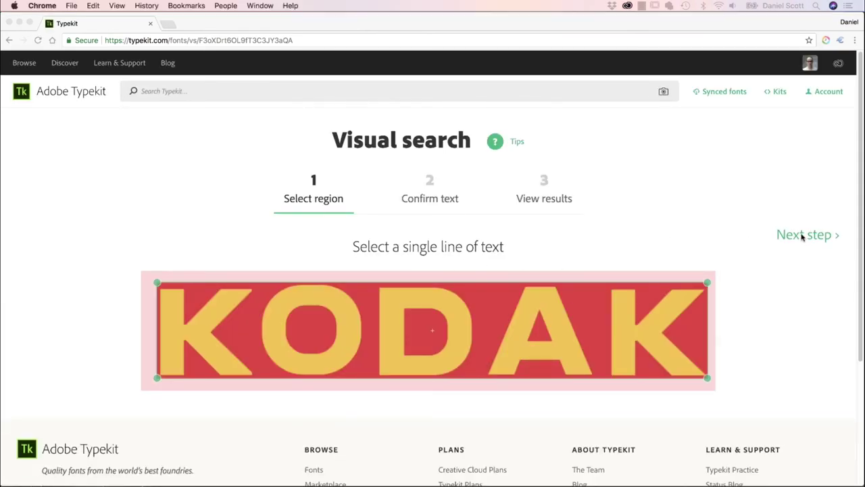
{"action": "left_click", "coordinate": [803, 236]}
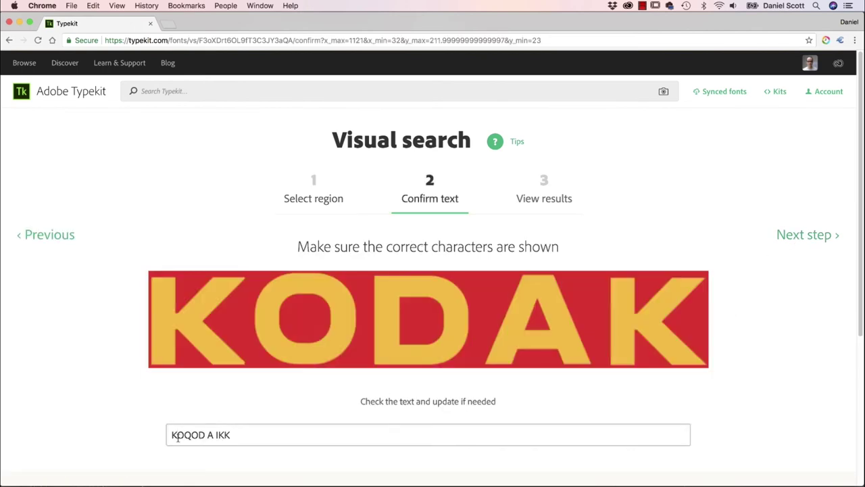
- Replace the misread recognised text with 'KODAK' and continue to the similar-font results
{"action": "left_click", "coordinate": [240, 437]}
{"action": "left_click_drag", "start_coordinate": [240, 437], "coordinate": [92, 426]}
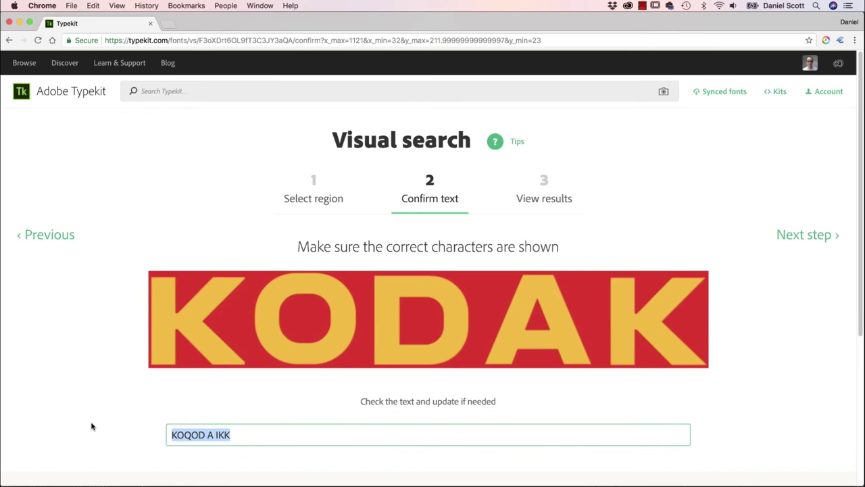
{"action": "type", "text": "KODAK"}
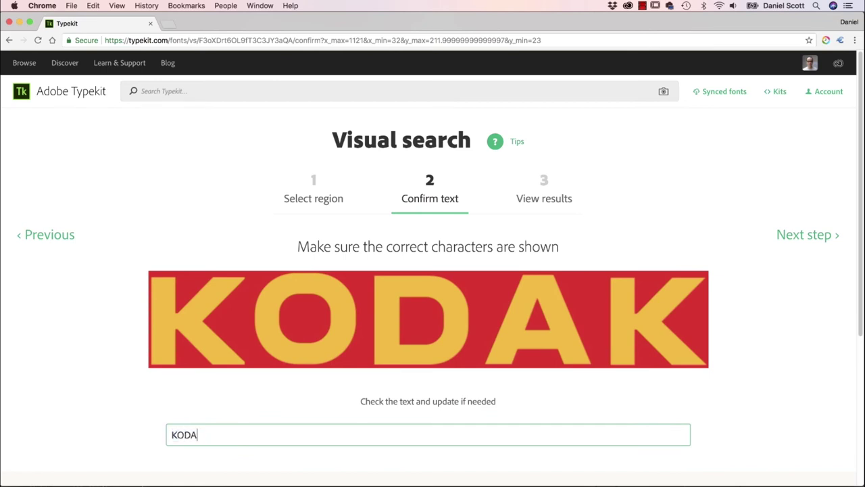
{"action": "left_click", "coordinate": [816, 236]}
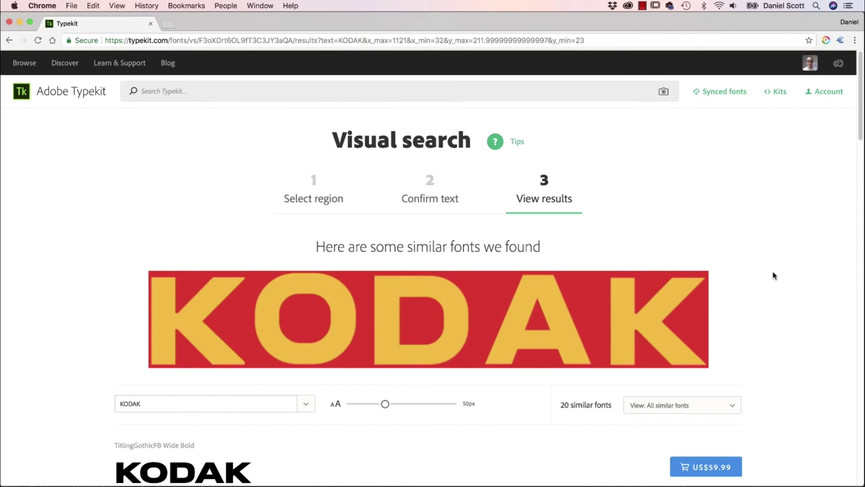
{"action": "scroll", "coordinate": [774, 275], "scroll_direction": "down", "scroll_amount": 3}
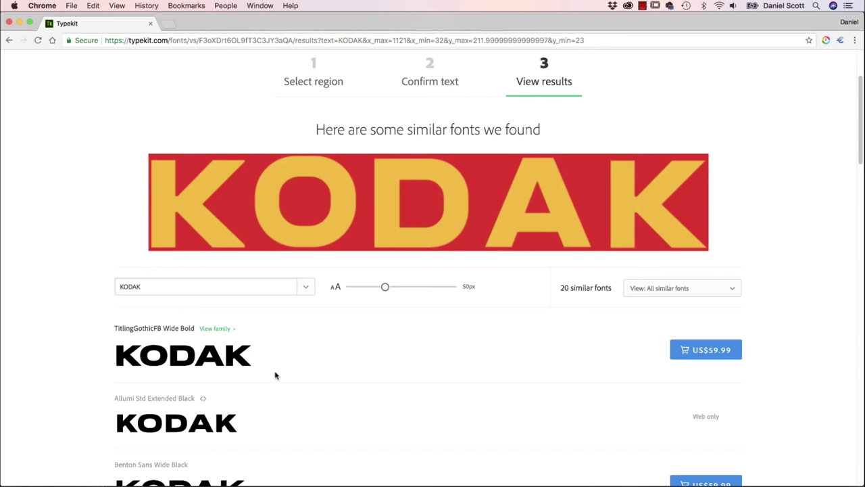
{"action": "scroll", "coordinate": [275, 375], "scroll_direction": "down", "scroll_amount": 1}
{"action": "scroll", "coordinate": [276, 377], "scroll_direction": "down", "scroll_amount": 1}
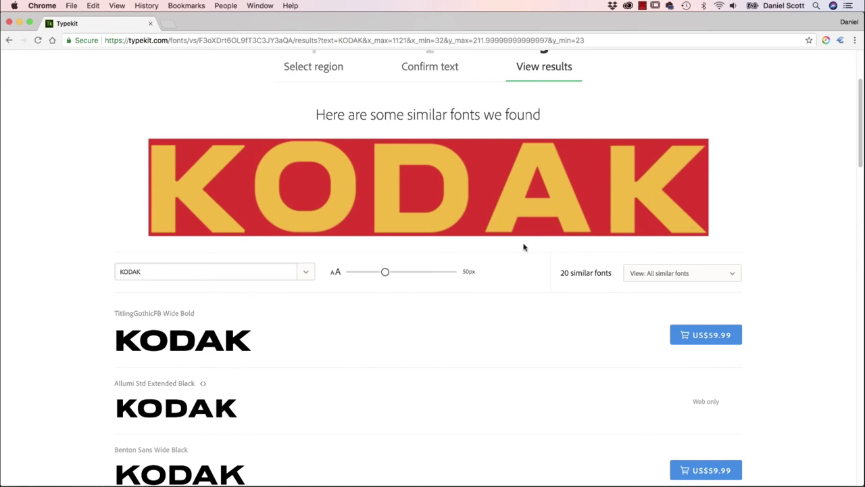
{"action": "scroll", "coordinate": [266, 361], "scroll_direction": "down", "scroll_amount": 5}
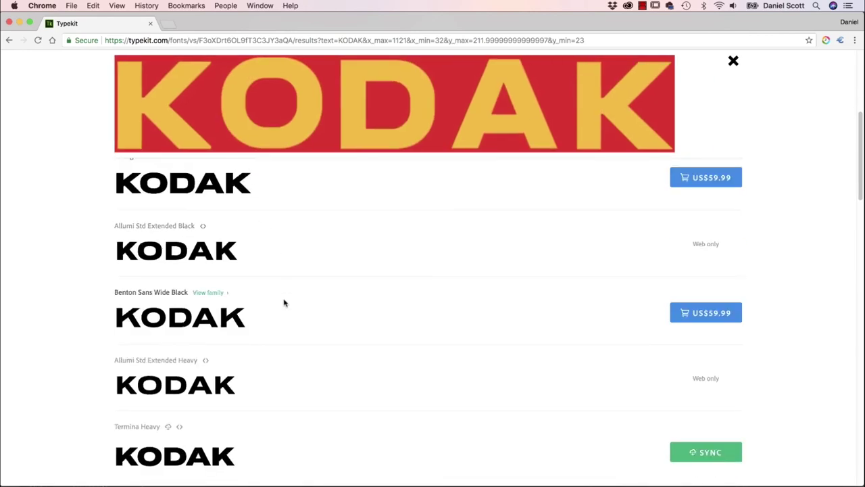
{"action": "scroll", "coordinate": [281, 304], "scroll_direction": "down", "scroll_amount": 6}
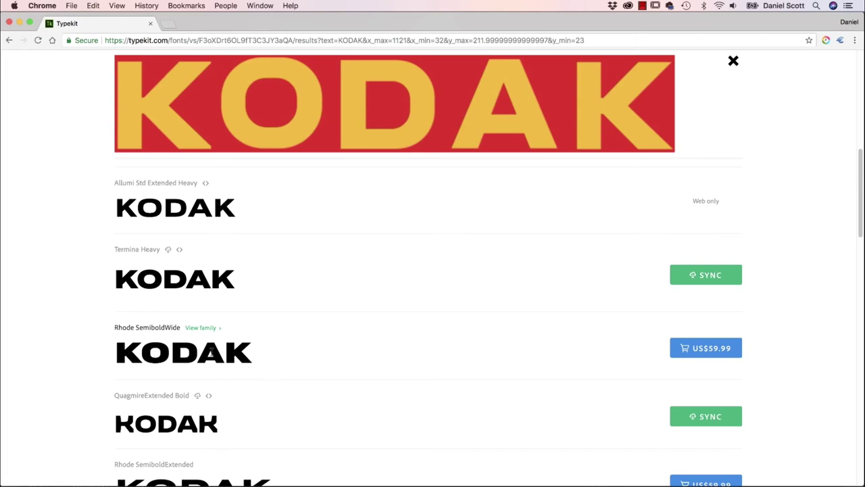
{"action": "scroll", "coordinate": [304, 355], "scroll_direction": "down", "scroll_amount": 4}
{"action": "scroll", "coordinate": [338, 371], "scroll_direction": "down", "scroll_amount": 6}
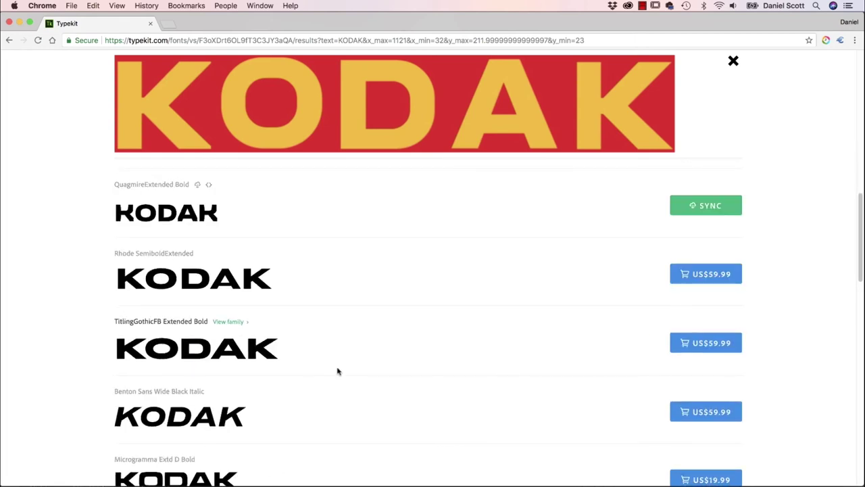
{"action": "scroll", "coordinate": [338, 371], "scroll_direction": "down", "scroll_amount": 8}
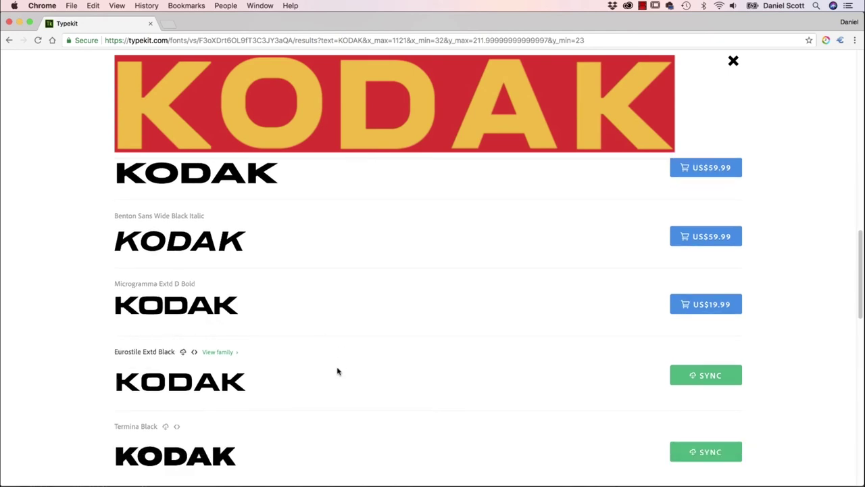
{"action": "scroll", "coordinate": [338, 371], "scroll_direction": "down", "scroll_amount": 1}
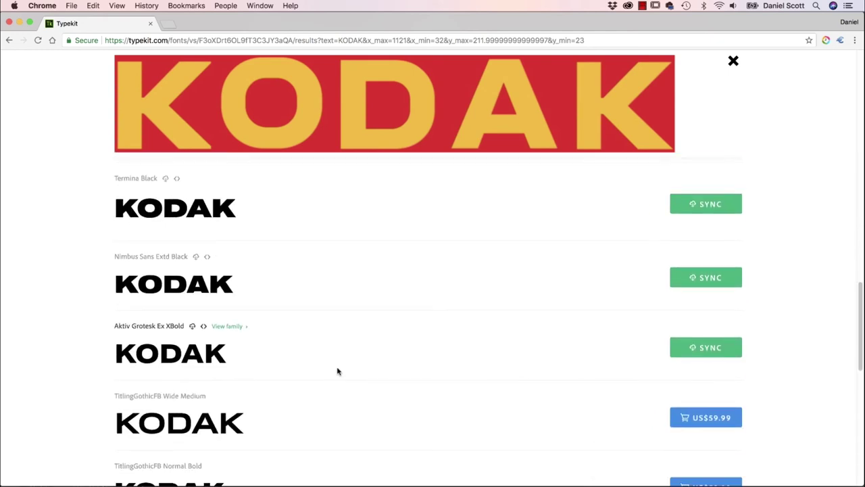
{"action": "scroll", "coordinate": [338, 372], "scroll_direction": "down", "scroll_amount": 5}
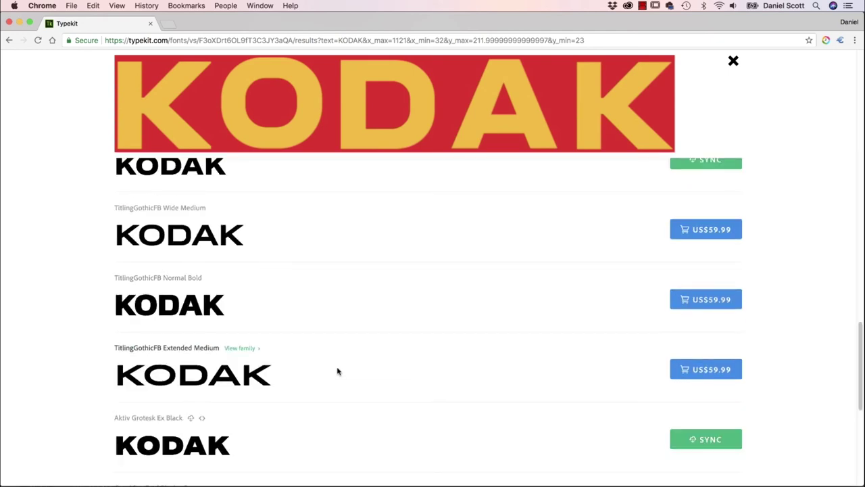
{"action": "scroll", "coordinate": [338, 371], "scroll_direction": "up", "scroll_amount": 1}
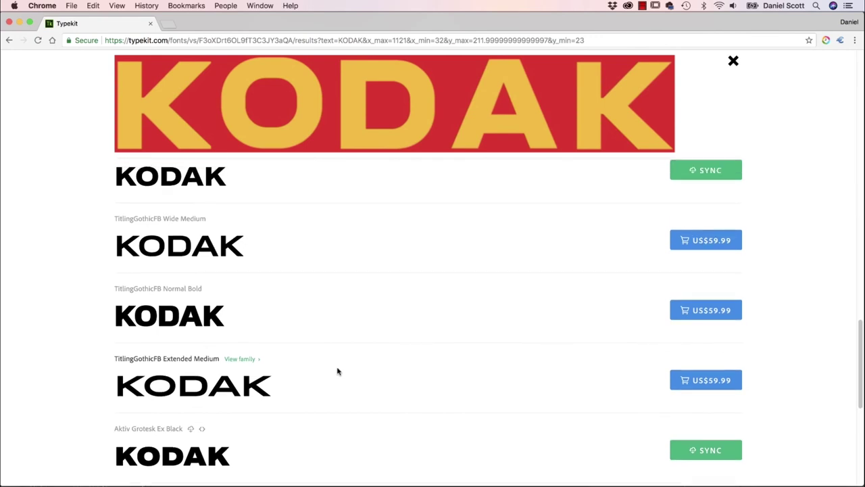
{"action": "scroll", "coordinate": [338, 372], "scroll_direction": "down", "scroll_amount": 3}
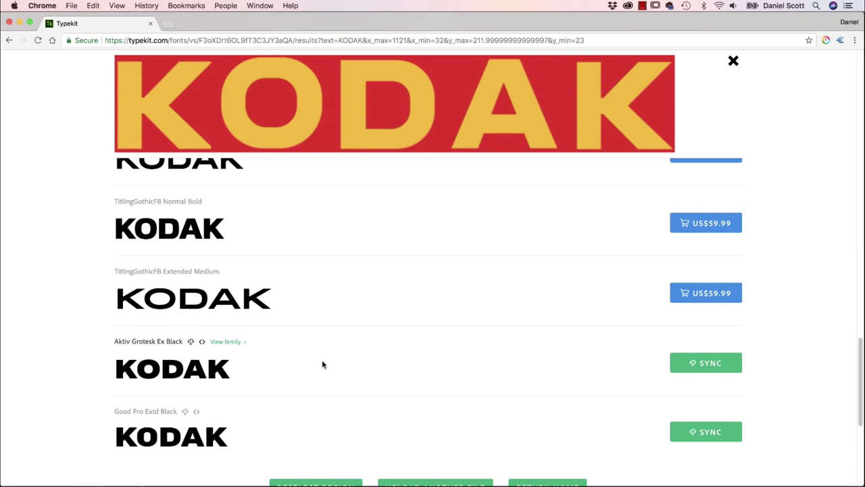
{"action": "scroll", "coordinate": [323, 365], "scroll_direction": "down", "scroll_amount": 2}
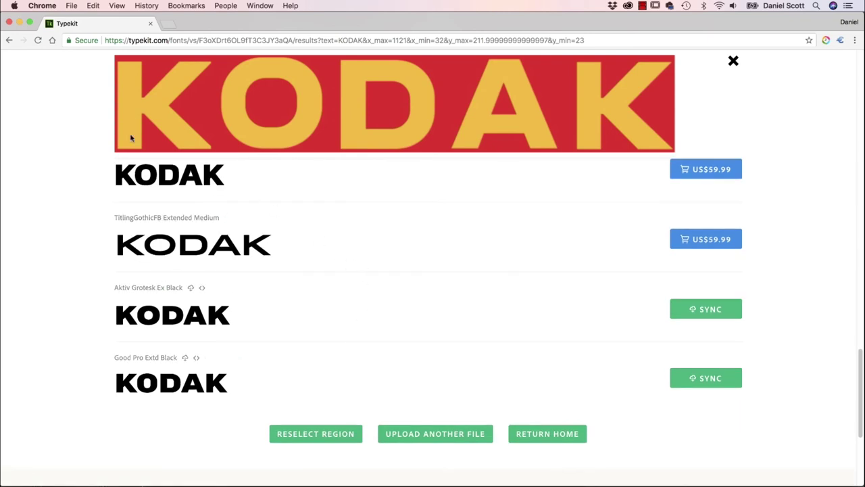
{"action": "scroll", "coordinate": [82, 195], "scroll_direction": "up", "scroll_amount": 10}
{"action": "scroll", "coordinate": [83, 197], "scroll_direction": "up", "scroll_amount": 10}
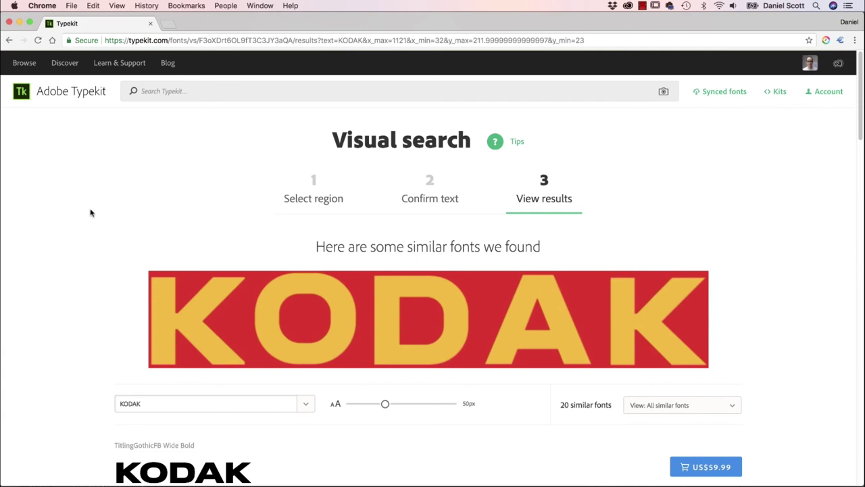
- Return to Illustrator and zoom out until the large logo and the pale traced copy are both visible
{"action": "key", "text": "super+Tab"}
{"action": "key", "text": "super+Tab"}
{"action": "key", "text": "super+Tab"}
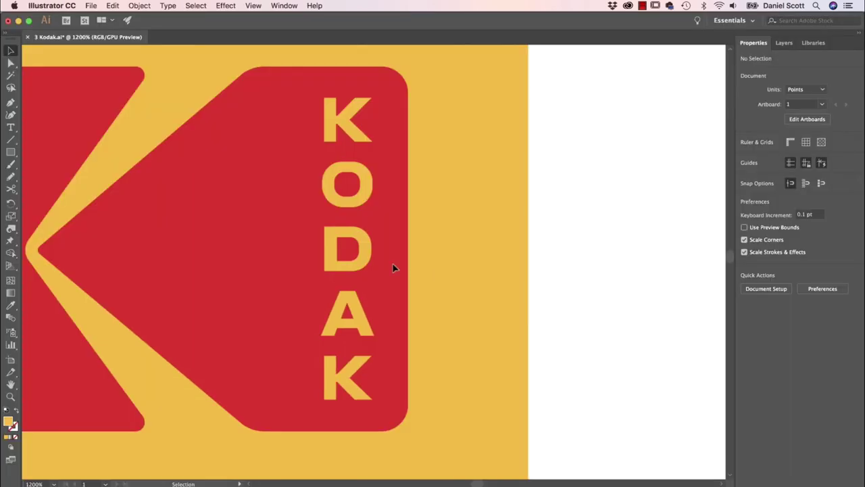
{"action": "key", "text": "super+minus"}
{"action": "key", "text": "super+minus"}
{"action": "key", "text": "super+minus"}
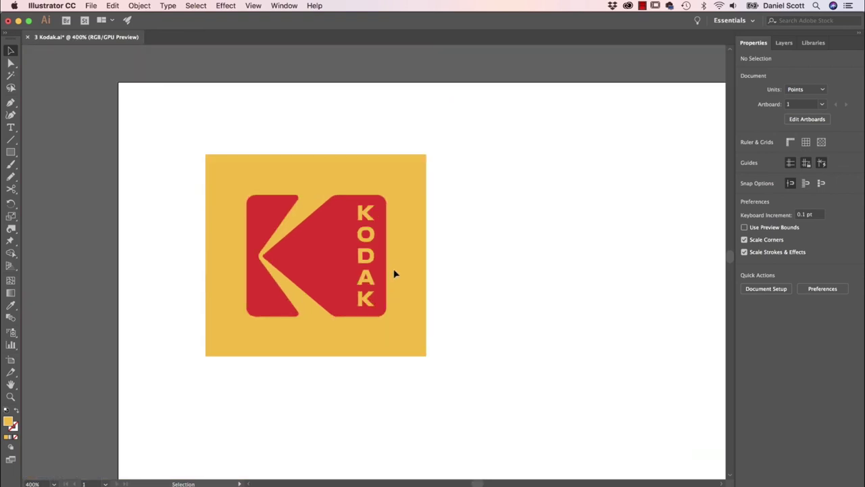
{"action": "scroll", "coordinate": [403, 275], "scroll_direction": "down", "scroll_amount": 10}
{"action": "scroll", "coordinate": [403, 275], "scroll_direction": "right", "scroll_amount": 10}
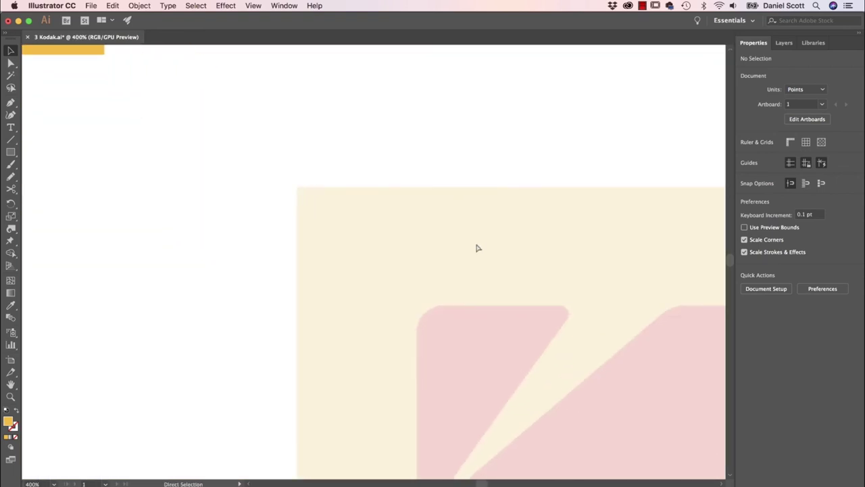
{"action": "key", "text": "super+minus"}
{"action": "key", "text": "super+minus"}
{"action": "key", "text": "super+minus"}
{"action": "scroll", "coordinate": [477, 245], "scroll_direction": "up", "scroll_amount": 5}
{"action": "scroll", "coordinate": [476, 245], "scroll_direction": "right", "scroll_amount": 5}
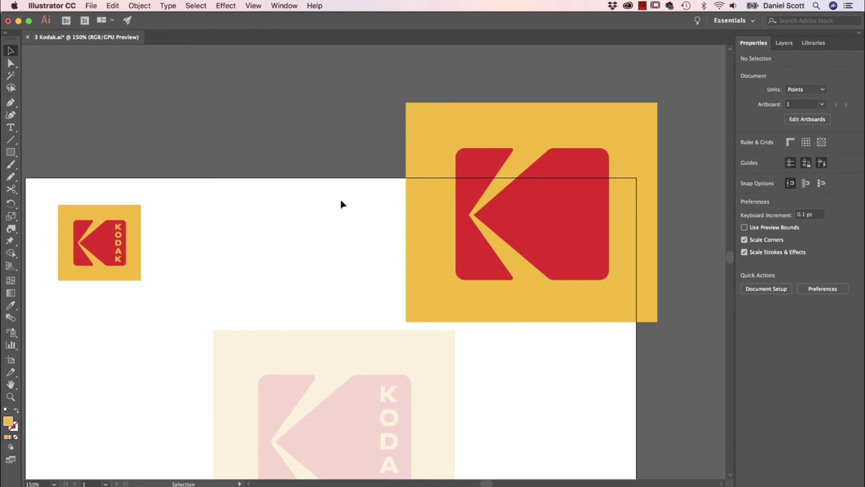
- Drag the red-and-yellow K logo down so it sits exactly over the faded copy, then deselect
{"action": "left_click", "coordinate": [572, 220]}
{"action": "left_click_drag", "start_coordinate": [572, 221], "coordinate": [355, 412]}
{"action": "scroll", "coordinate": [421, 278], "scroll_direction": "down", "scroll_amount": 4}
{"action": "scroll", "coordinate": [421, 278], "scroll_direction": "left", "scroll_amount": 1}
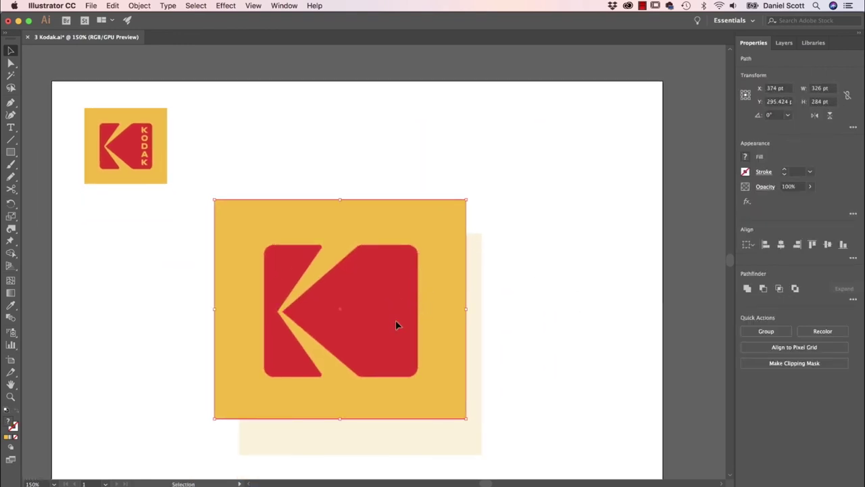
{"action": "left_click_drag", "start_coordinate": [397, 325], "coordinate": [414, 359]}
{"action": "left_click", "coordinate": [553, 353]}
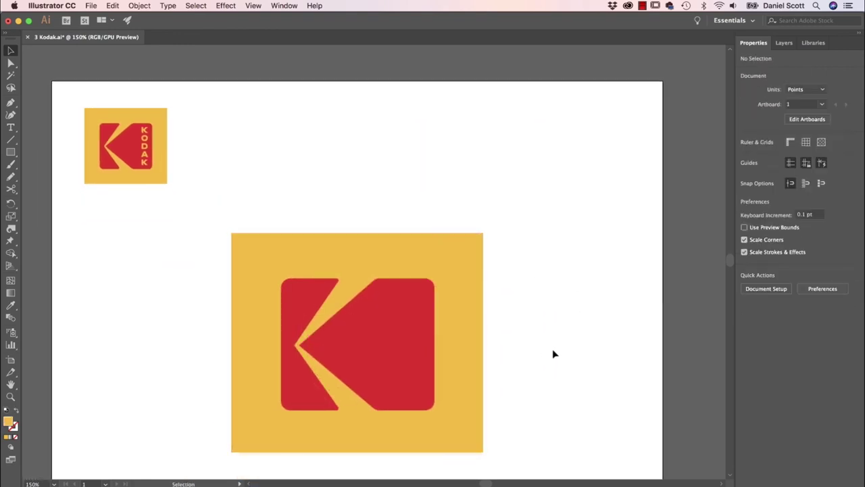